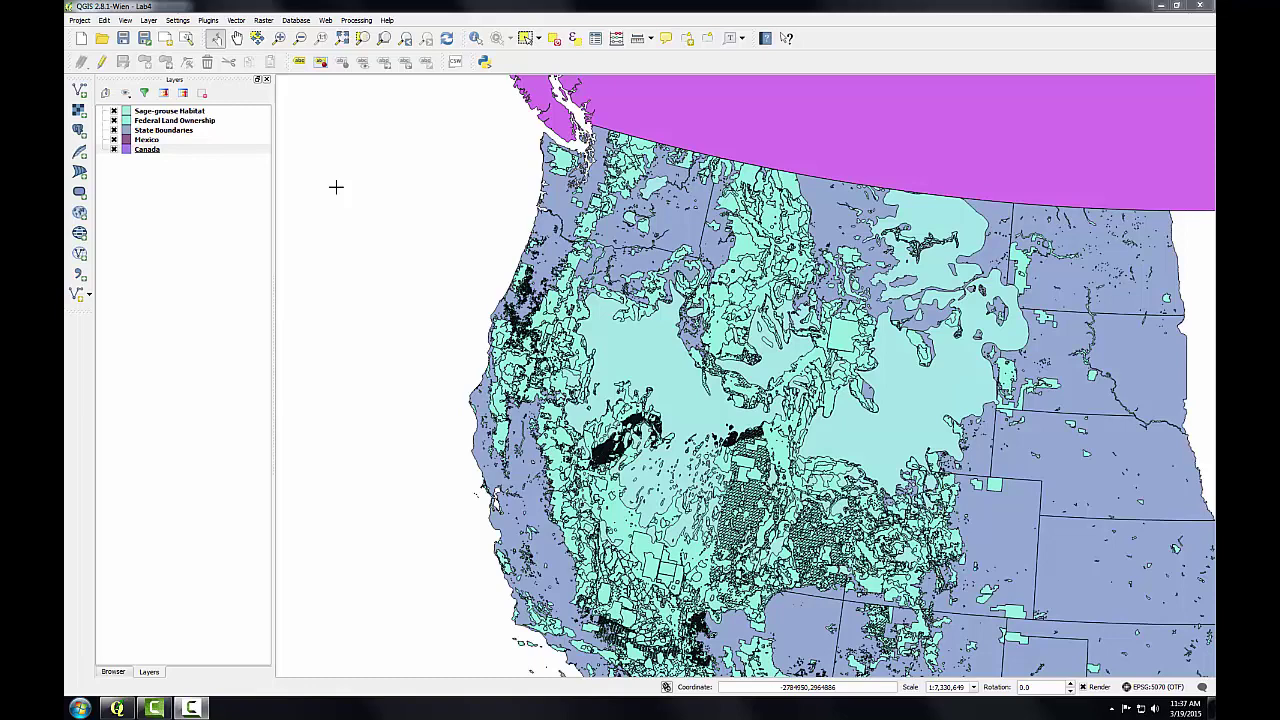
- Open the colour chooser for the Canada layer's simple fill and try its picker modes
{"action": "double_click", "coordinate": [147, 150]}
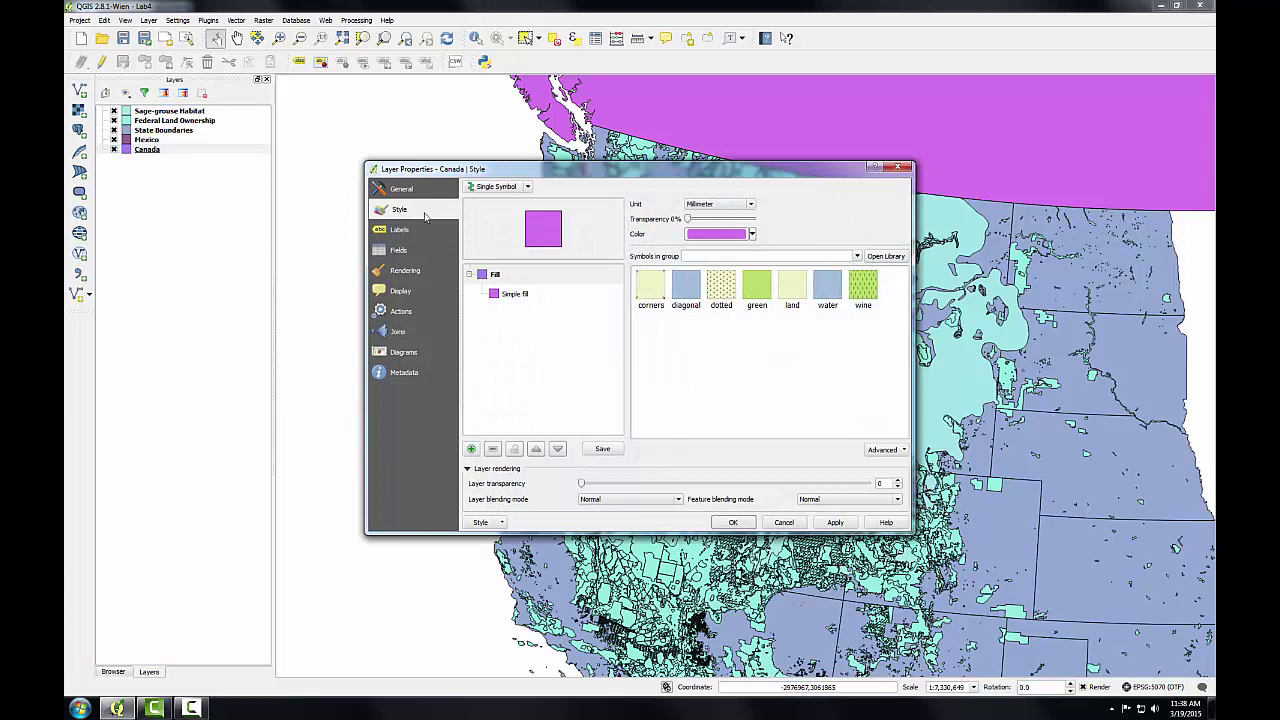
{"action": "left_click", "coordinate": [517, 295]}
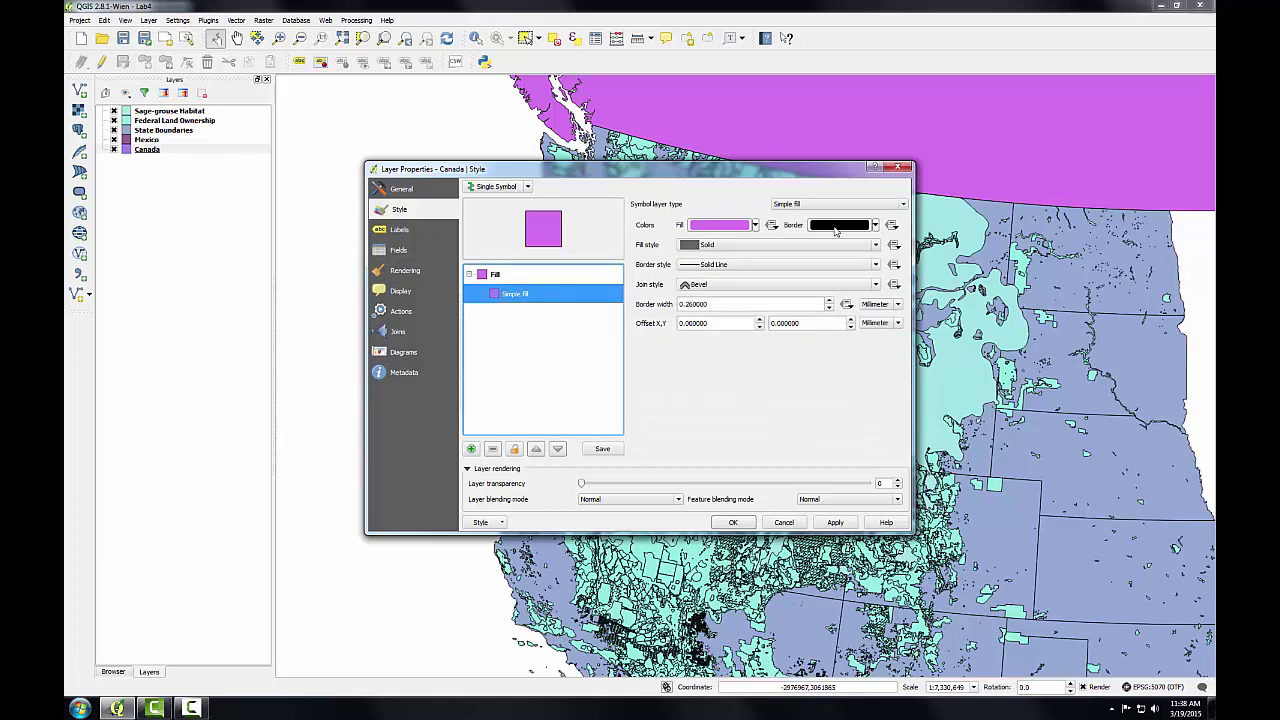
{"action": "left_click", "coordinate": [756, 226]}
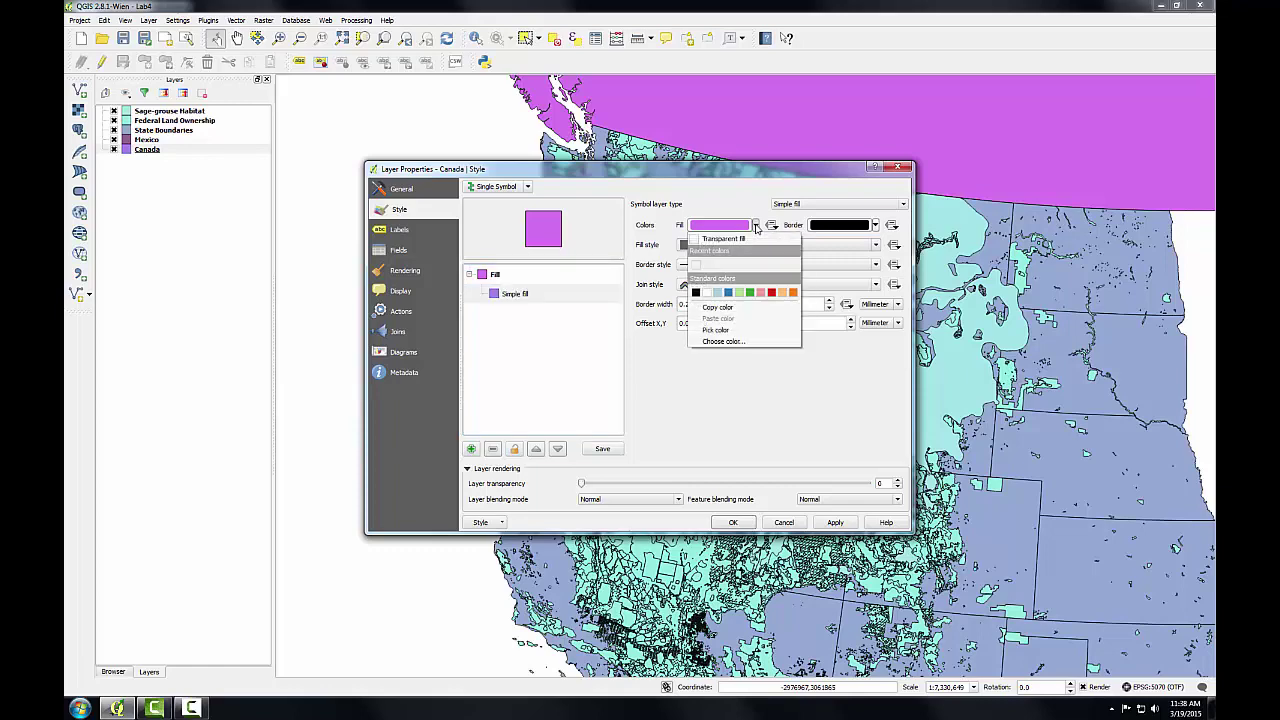
{"action": "left_click", "coordinate": [716, 342]}
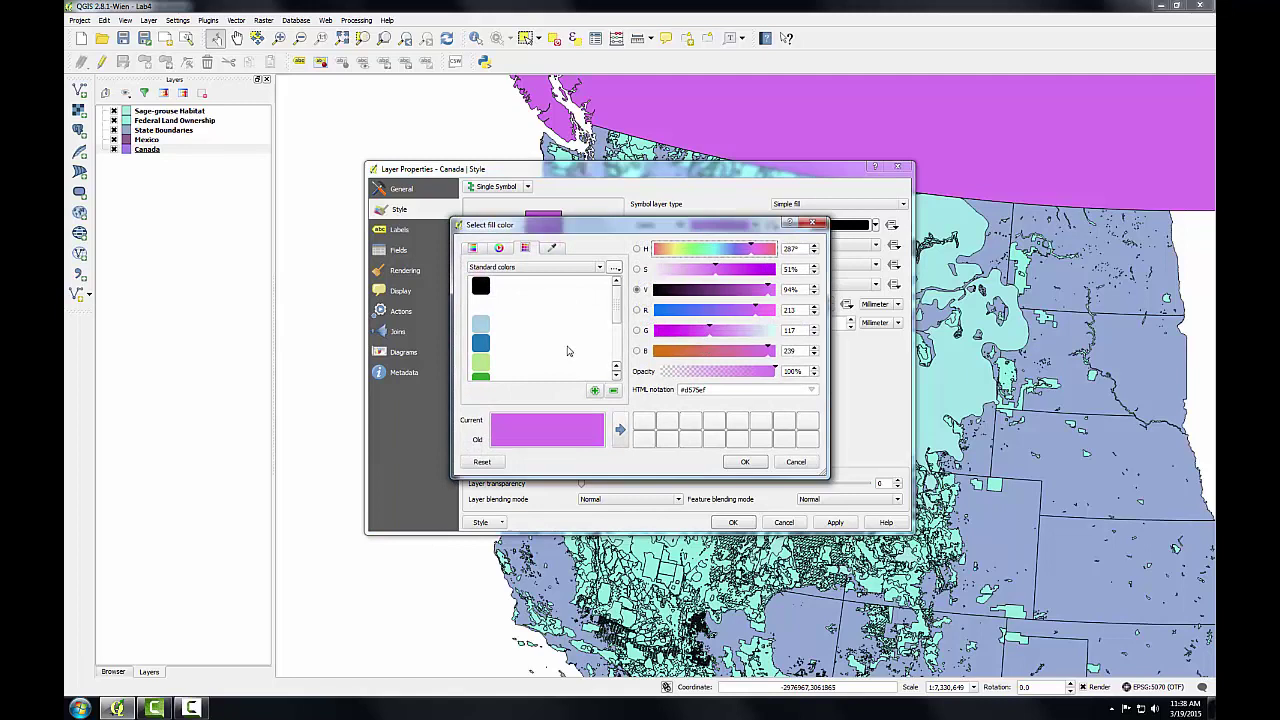
{"action": "left_click", "coordinate": [473, 248]}
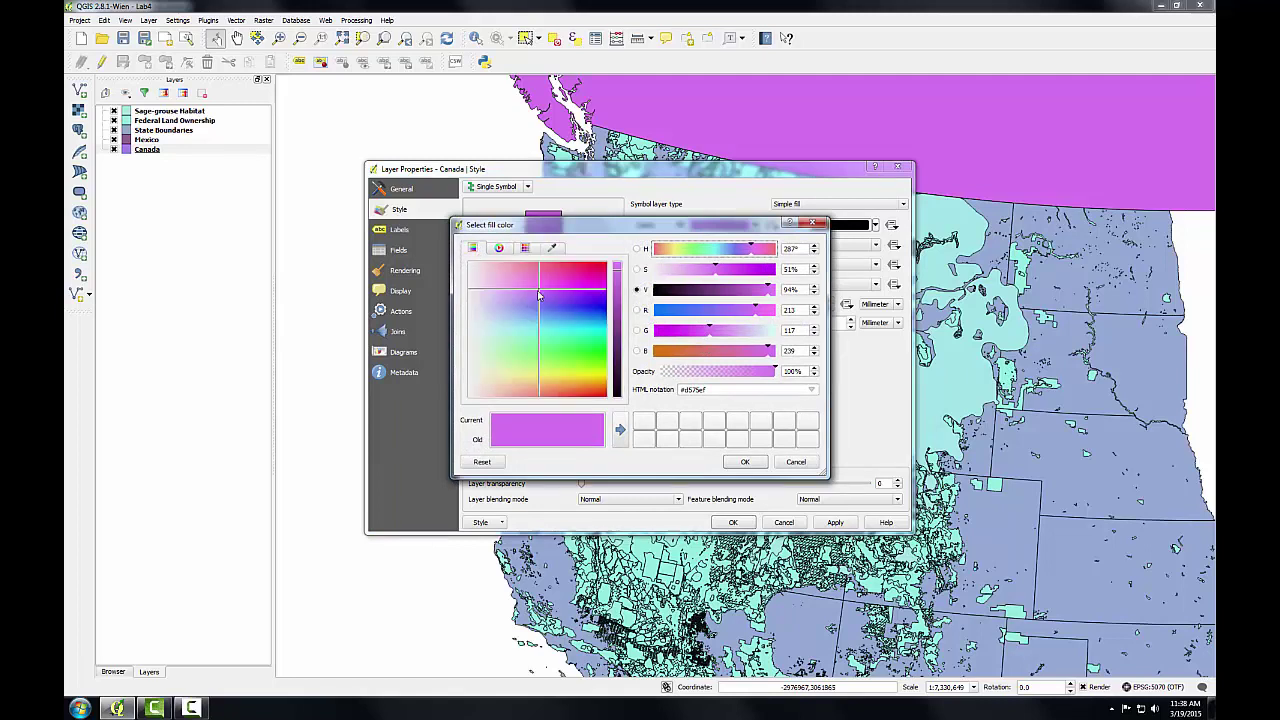
{"action": "left_click_drag", "start_coordinate": [539, 293], "coordinate": [530, 335]}
{"action": "left_click", "coordinate": [499, 248]}
{"action": "left_click", "coordinate": [525, 248]}
{"action": "left_click", "coordinate": [554, 248]}
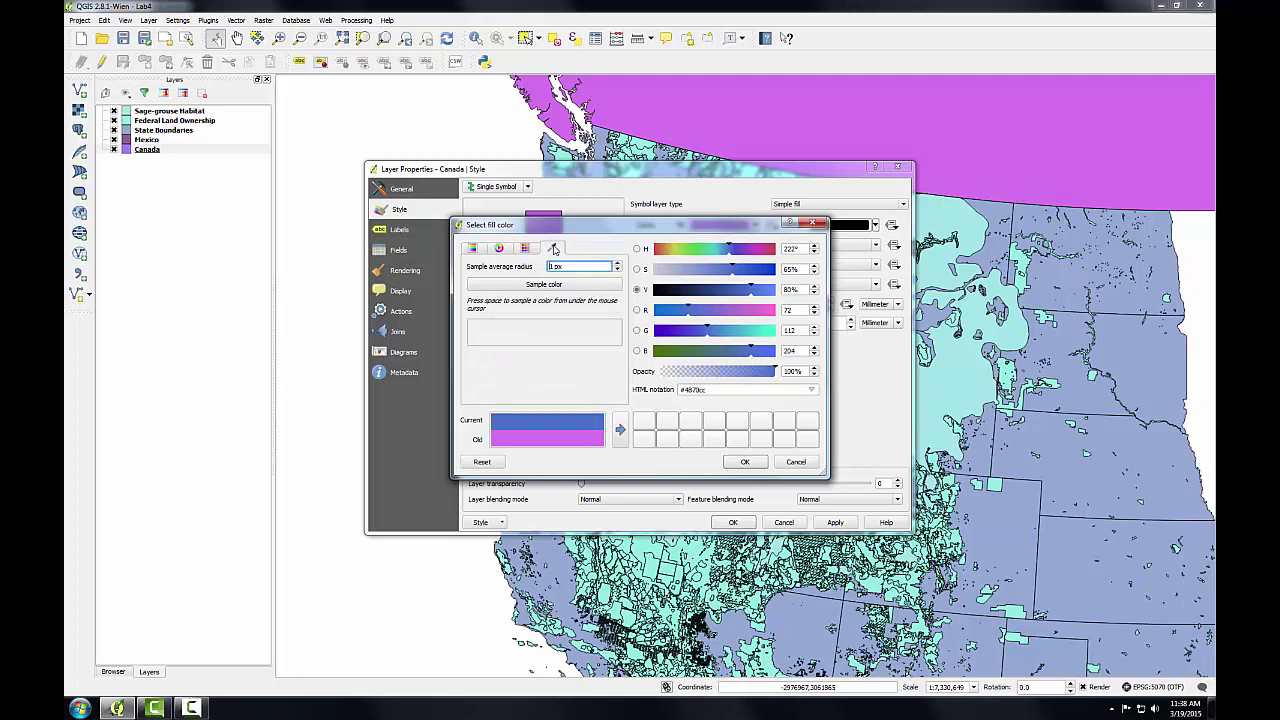
{"action": "left_click", "coordinate": [525, 248]}
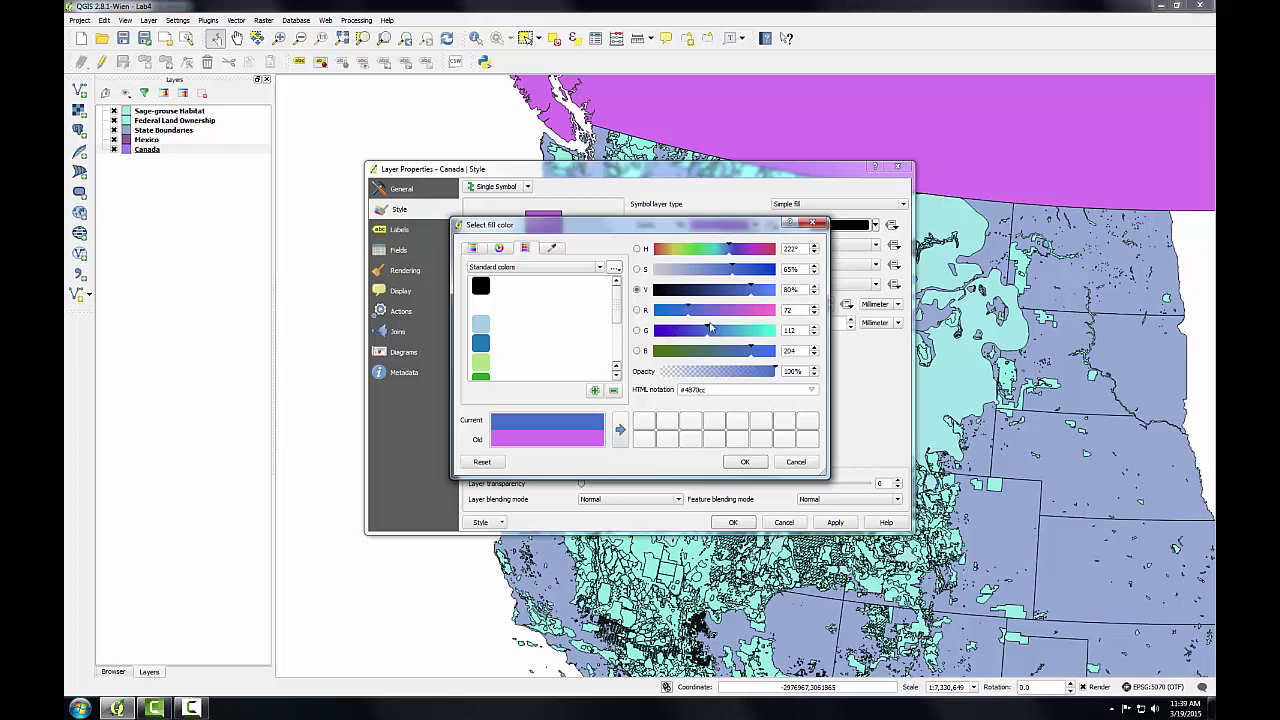
- Set Canada's fill to H 0, S 0%, V 90% light grey (#e6e6e6) and save it as a custom colour
{"action": "double_click", "coordinate": [790, 248]}
{"action": "type", "text": "0"}
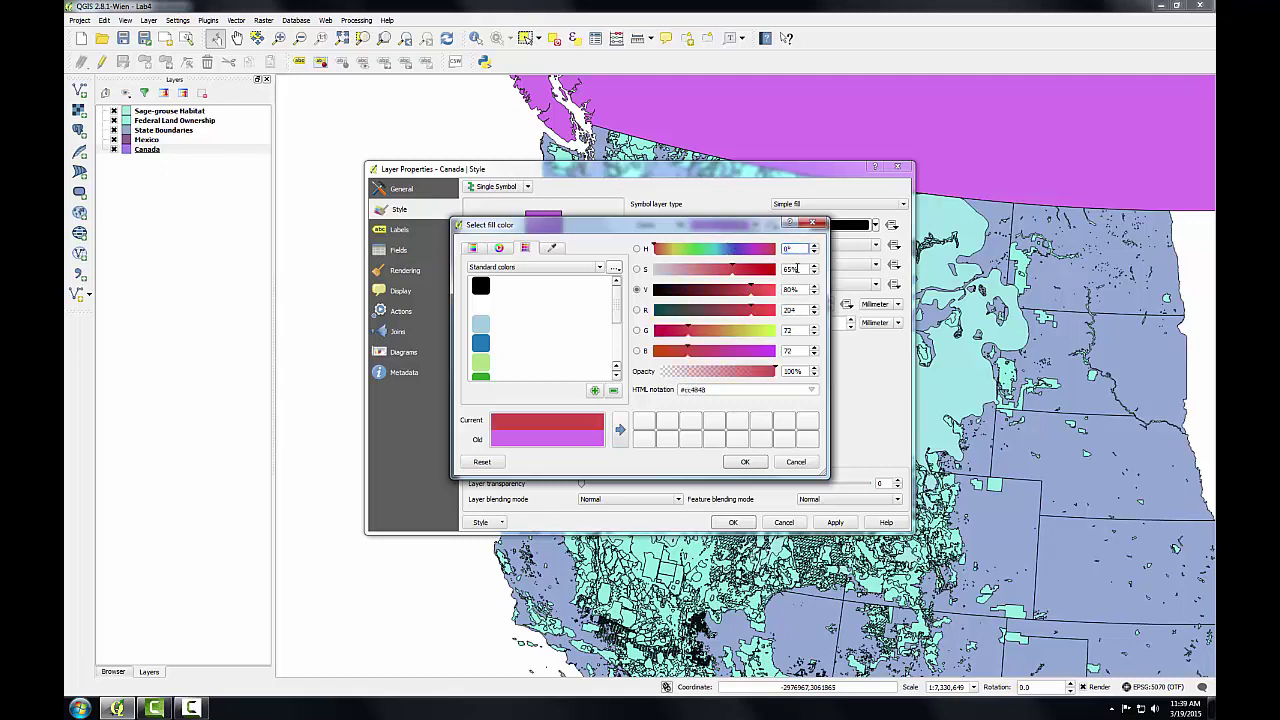
{"action": "double_click", "coordinate": [790, 269]}
{"action": "type", "text": "0"}
{"action": "double_click", "coordinate": [793, 289]}
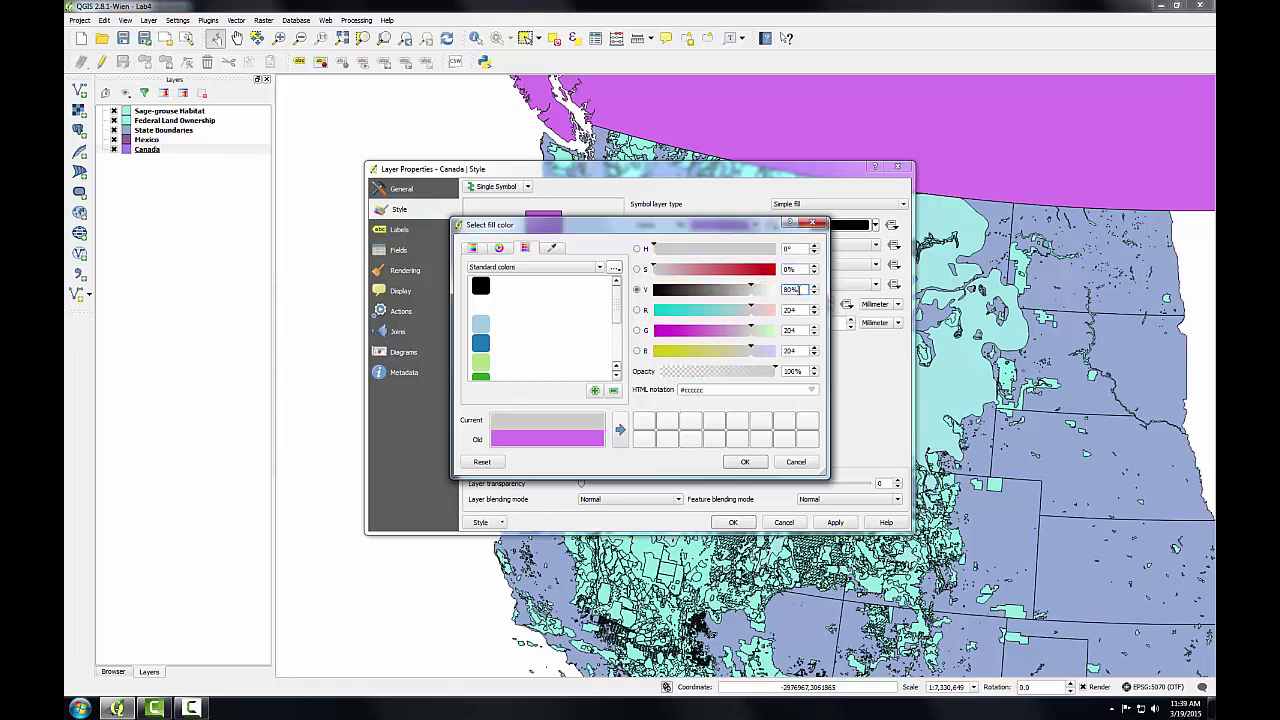
{"action": "type", "text": "90"}
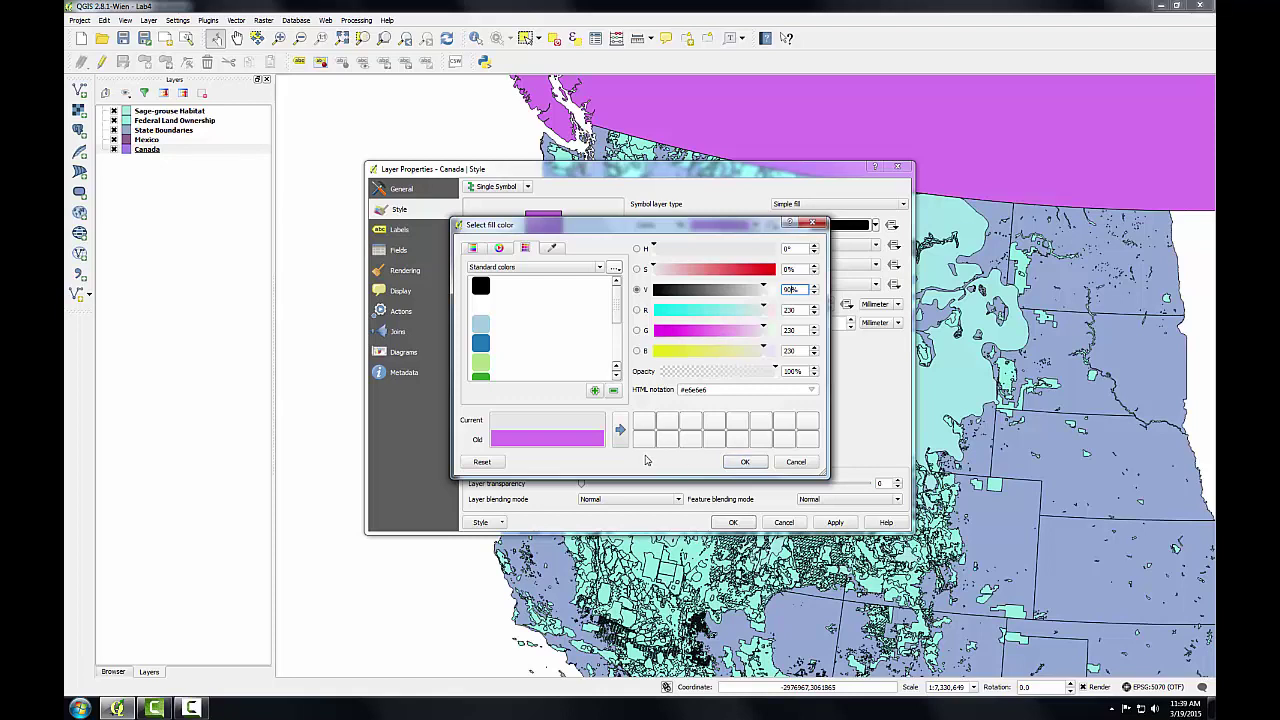
{"action": "left_click", "coordinate": [620, 429]}
{"action": "left_click", "coordinate": [748, 462]}
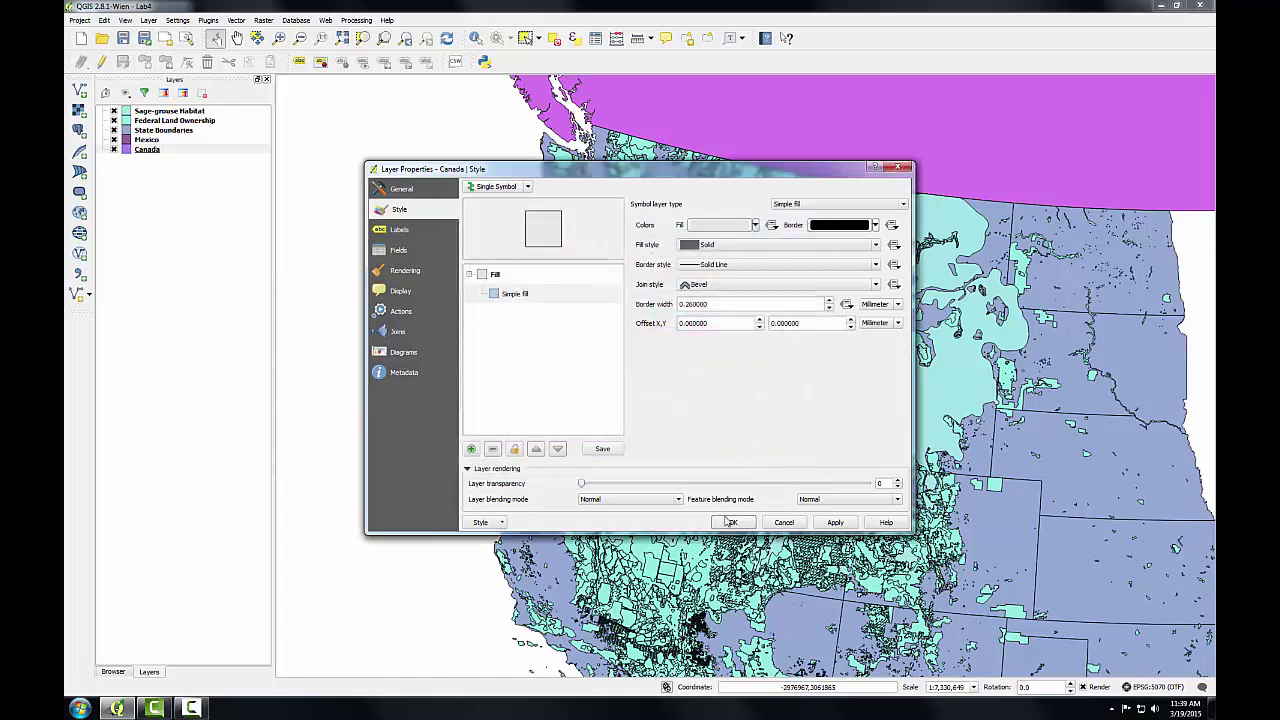
- Apply Canada's light grey style and copy it from the layer's Styles menu
{"action": "left_click", "coordinate": [733, 522]}
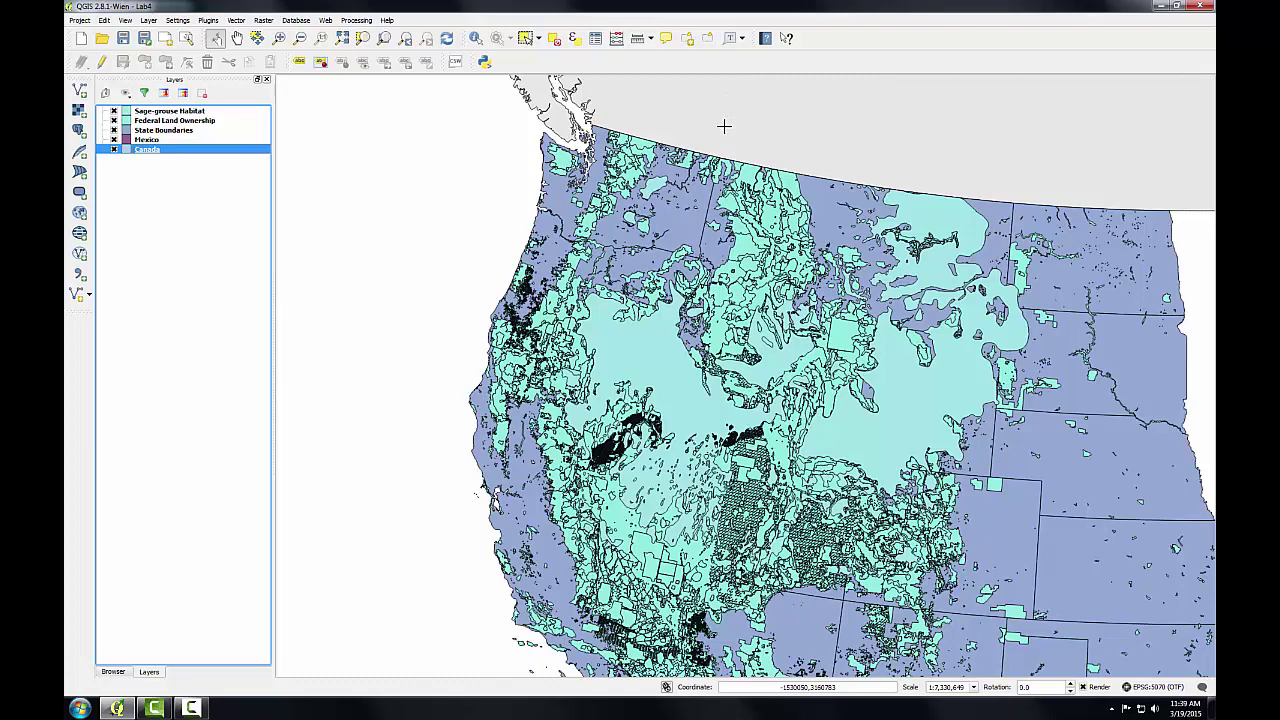
{"action": "right_click", "coordinate": [150, 150]}
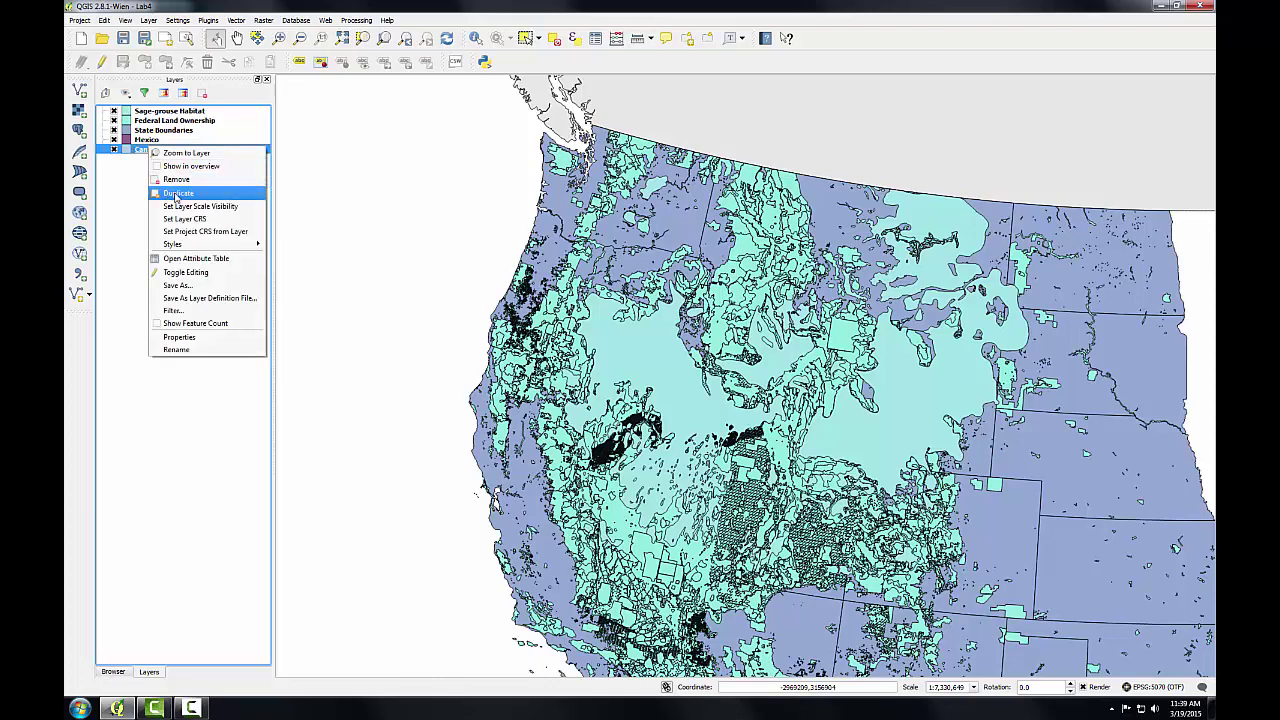
{"action": "mouse_move", "coordinate": [195, 244]}
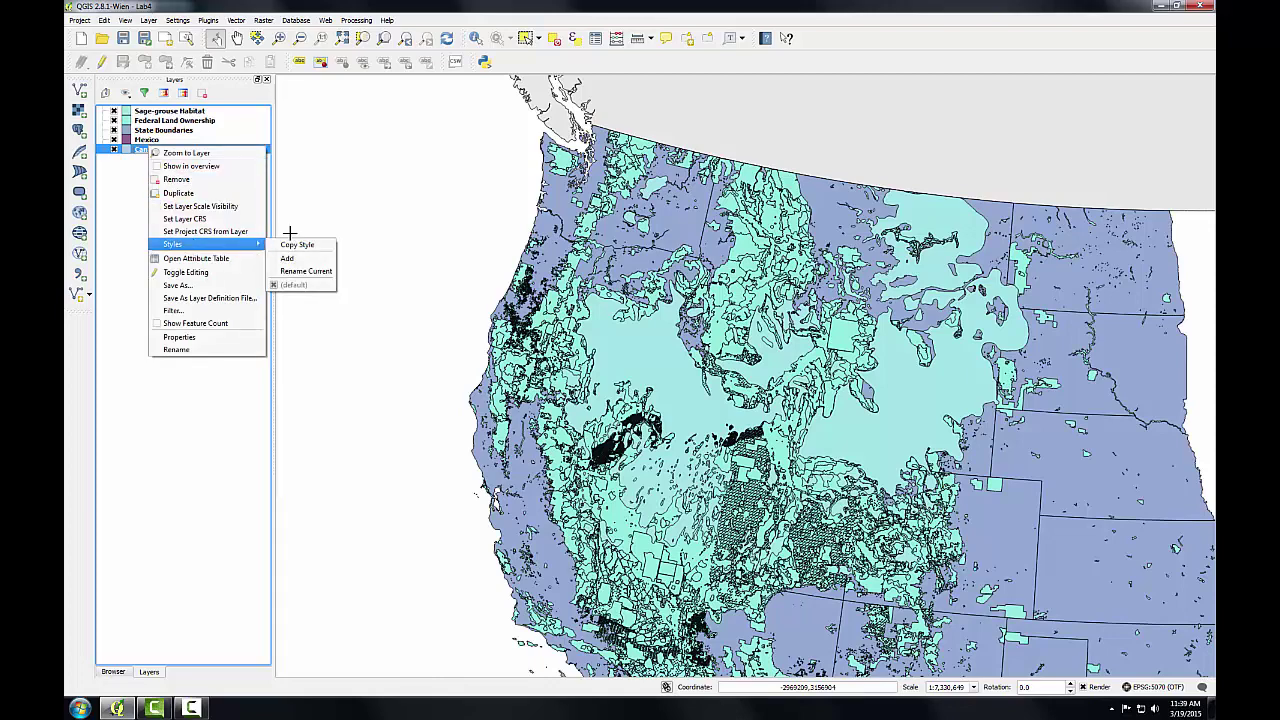
{"action": "left_click", "coordinate": [296, 245]}
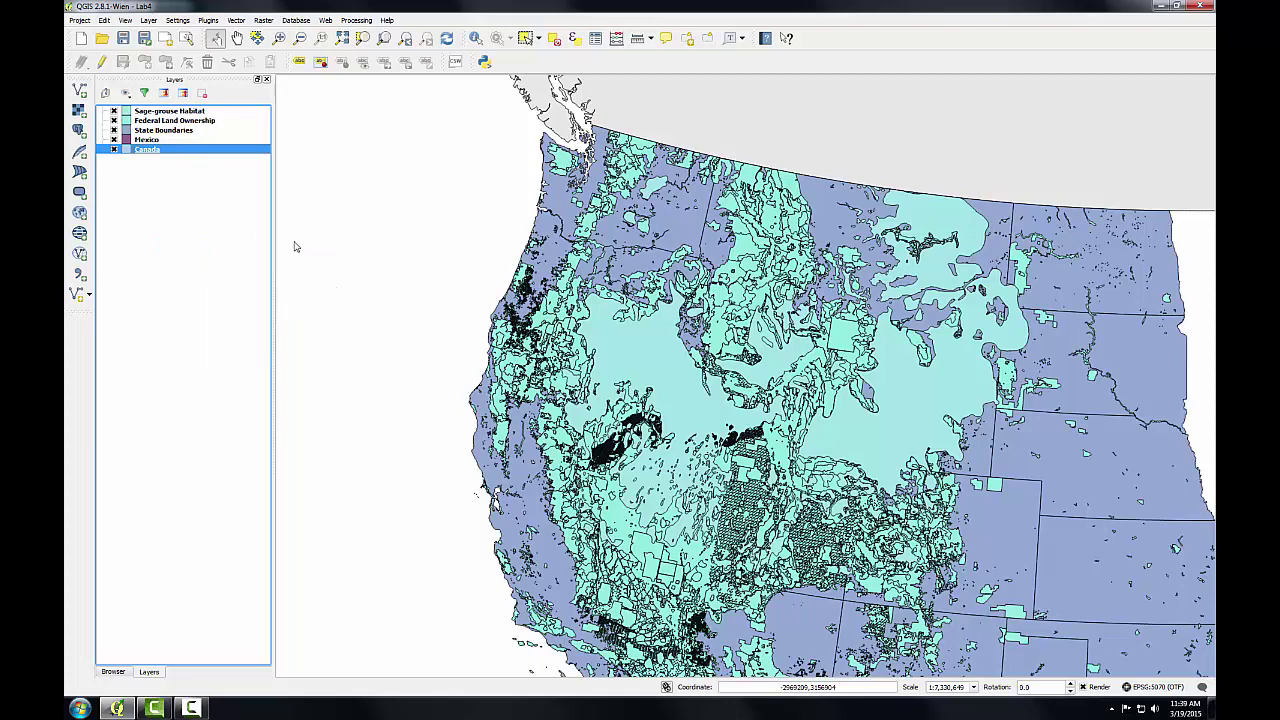
- Paste Canada's style onto the Mexico layer
{"action": "right_click", "coordinate": [139, 142]}
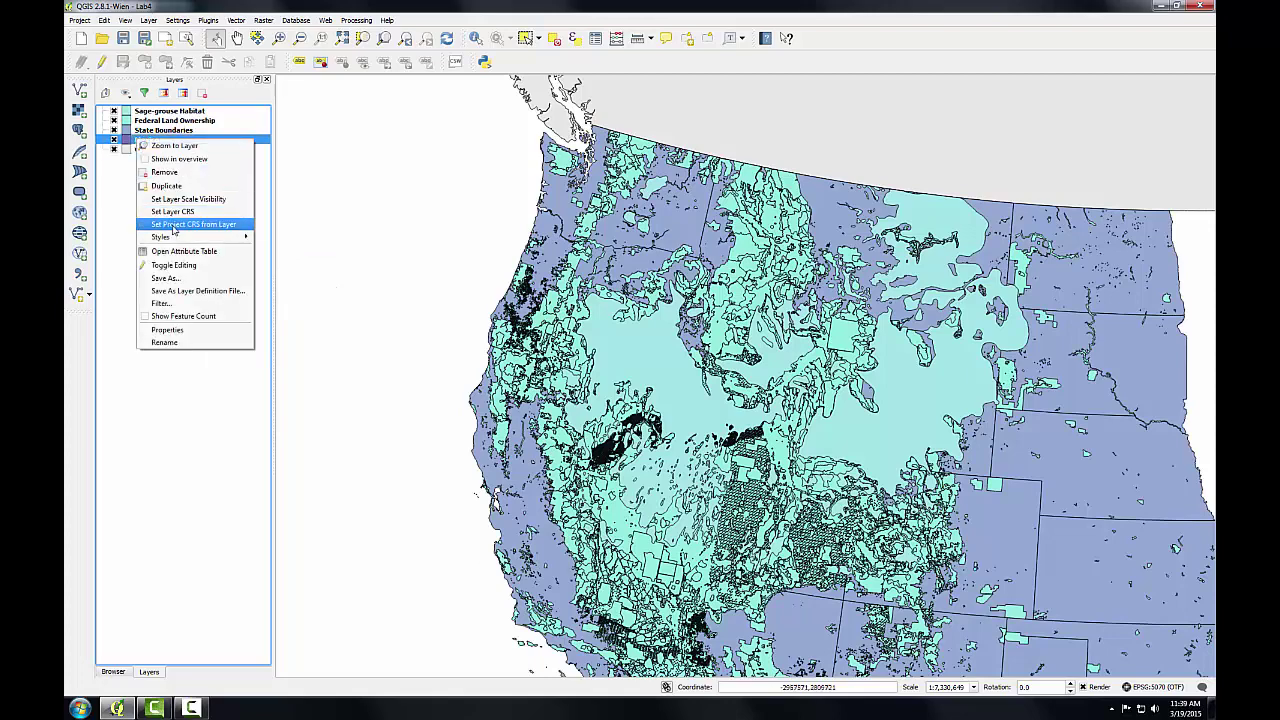
{"action": "mouse_move", "coordinate": [177, 238]}
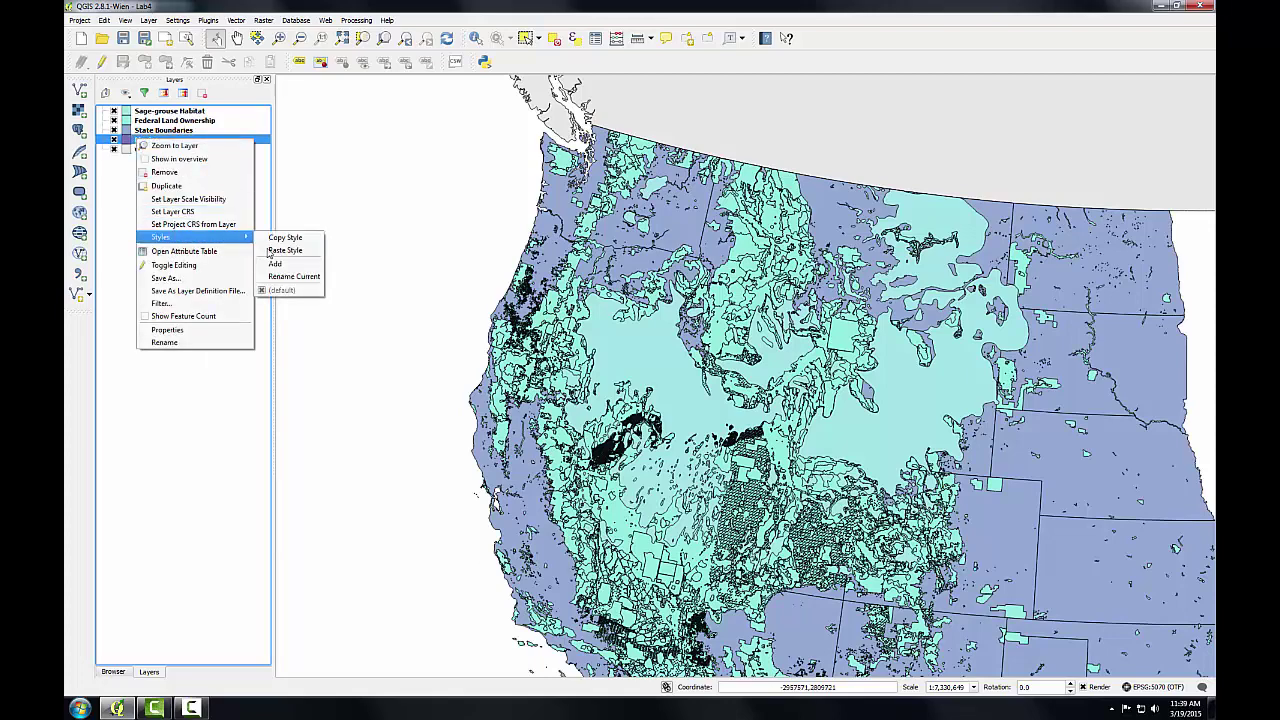
{"action": "left_click", "coordinate": [271, 251]}
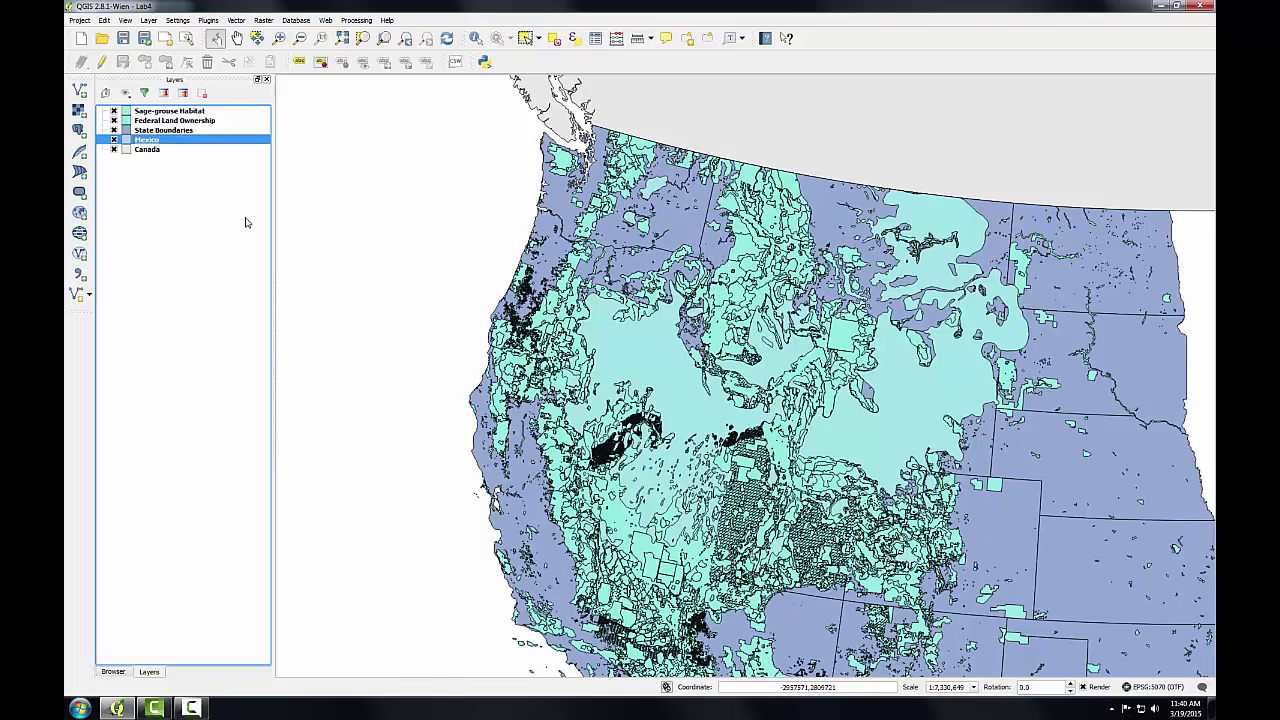
- Change the State Boundaries simple fill from blue to white
{"action": "left_click", "coordinate": [157, 133]}
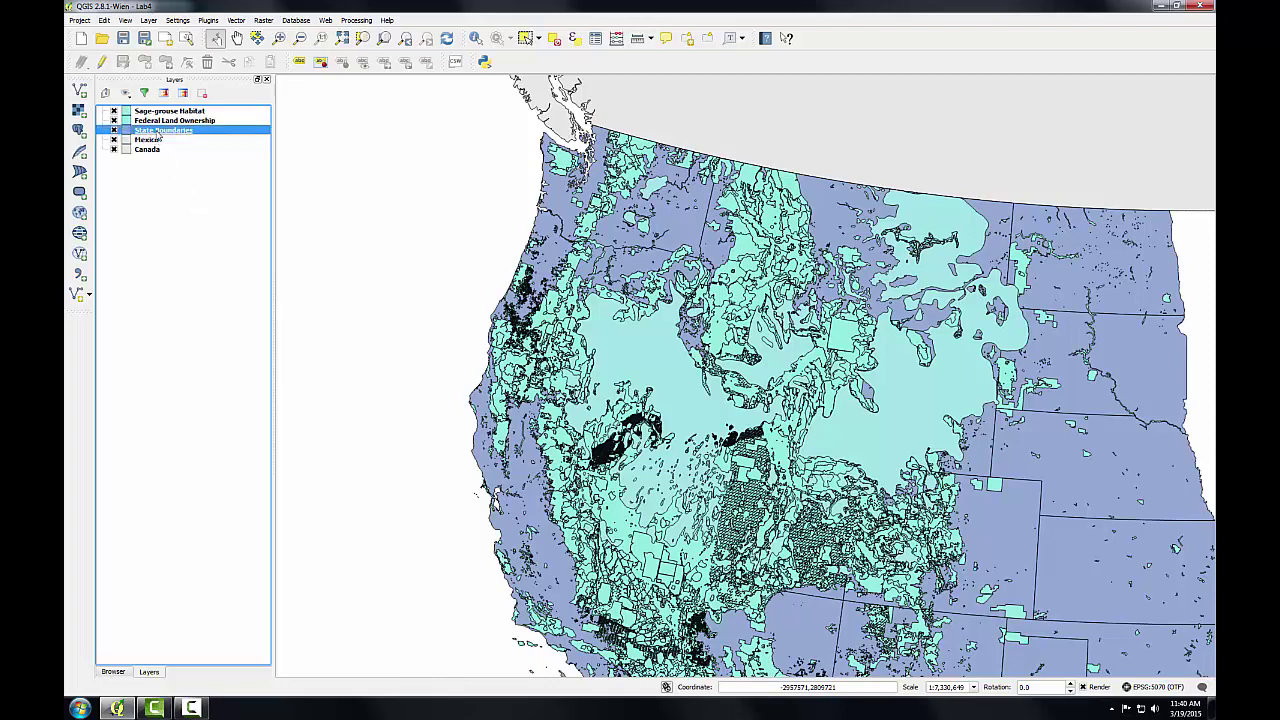
{"action": "double_click", "coordinate": [157, 133]}
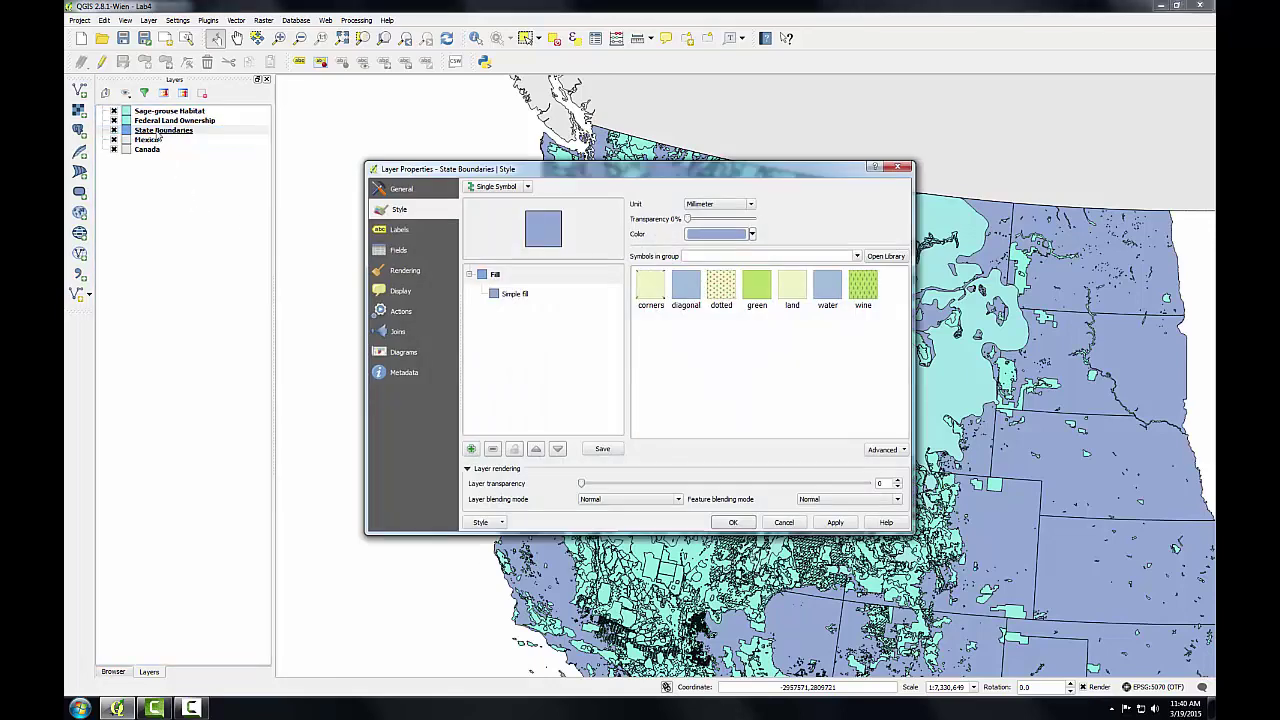
{"action": "left_click", "coordinate": [519, 299]}
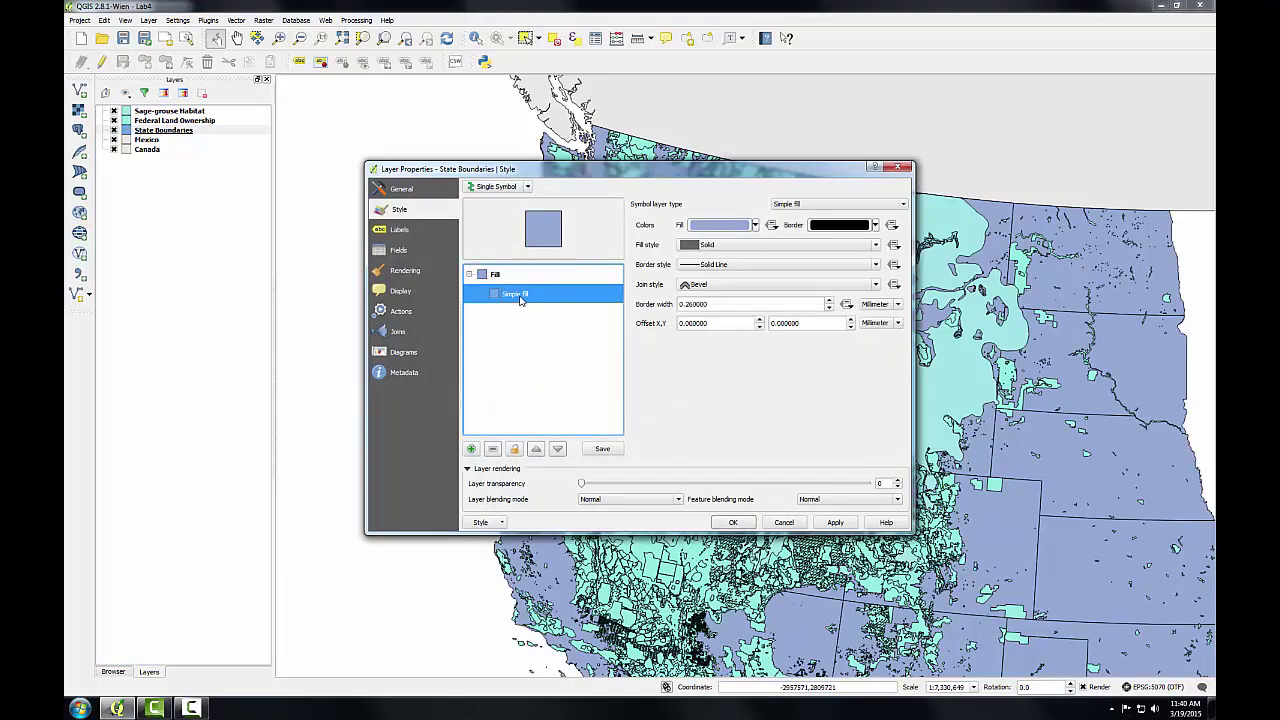
{"action": "left_click", "coordinate": [756, 226]}
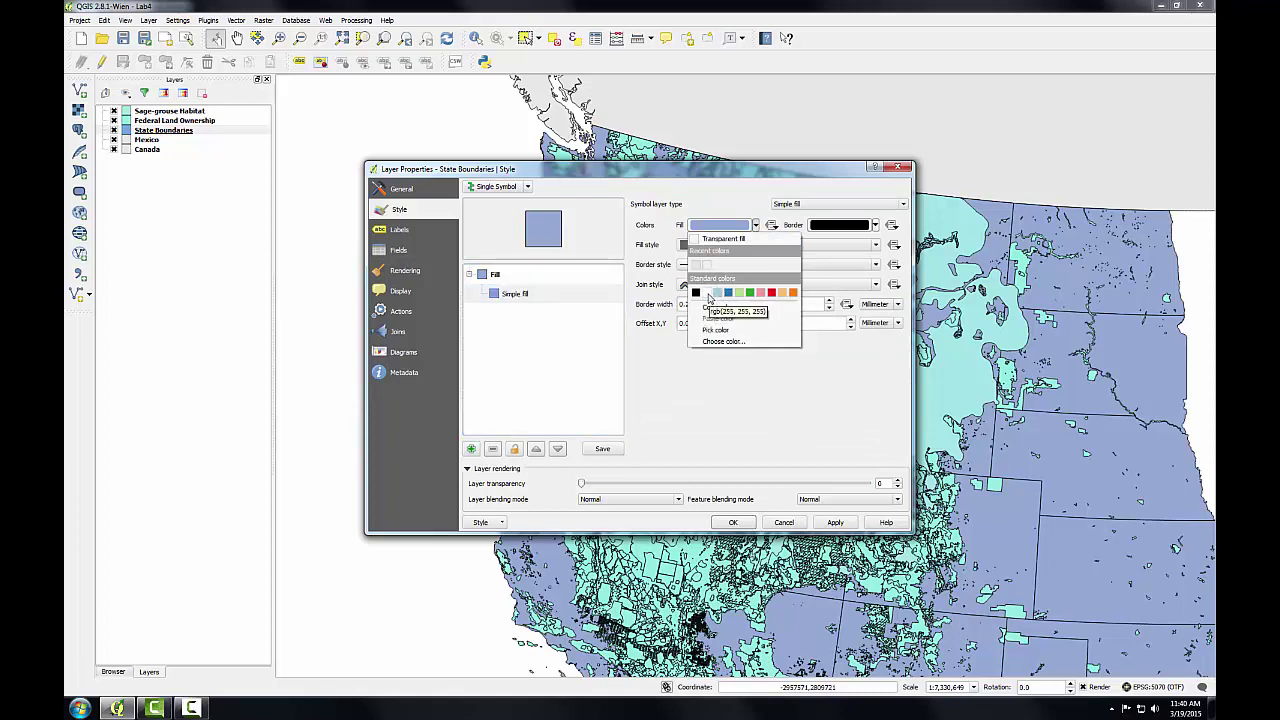
{"action": "left_click", "coordinate": [708, 294]}
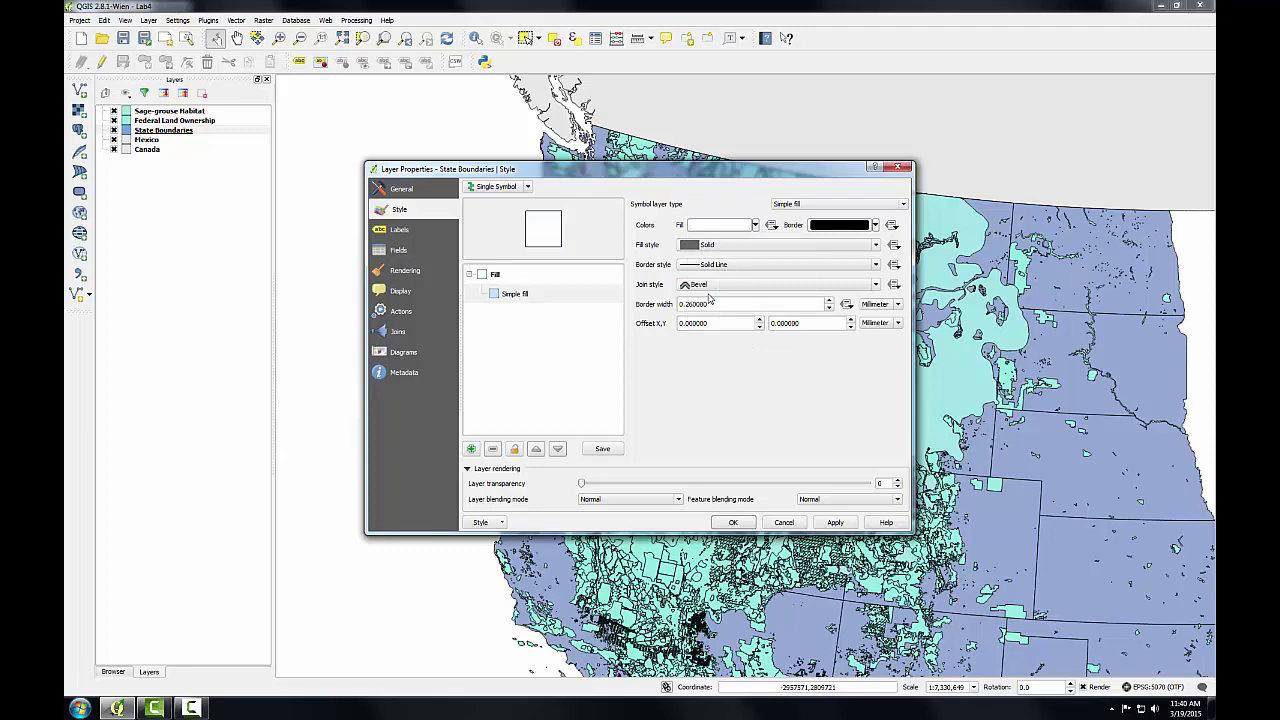
{"action": "left_click", "coordinate": [735, 522]}
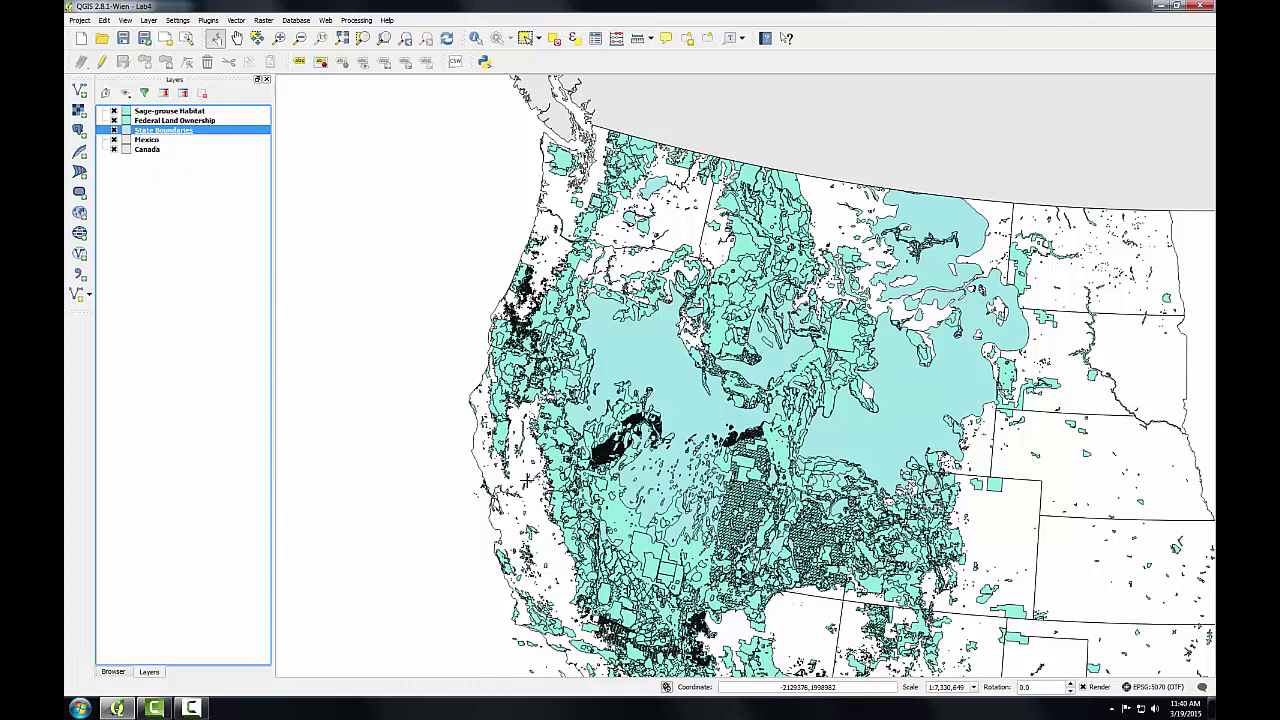
{"action": "left_click", "coordinate": [180, 122]}
{"action": "right_click", "coordinate": [180, 122]}
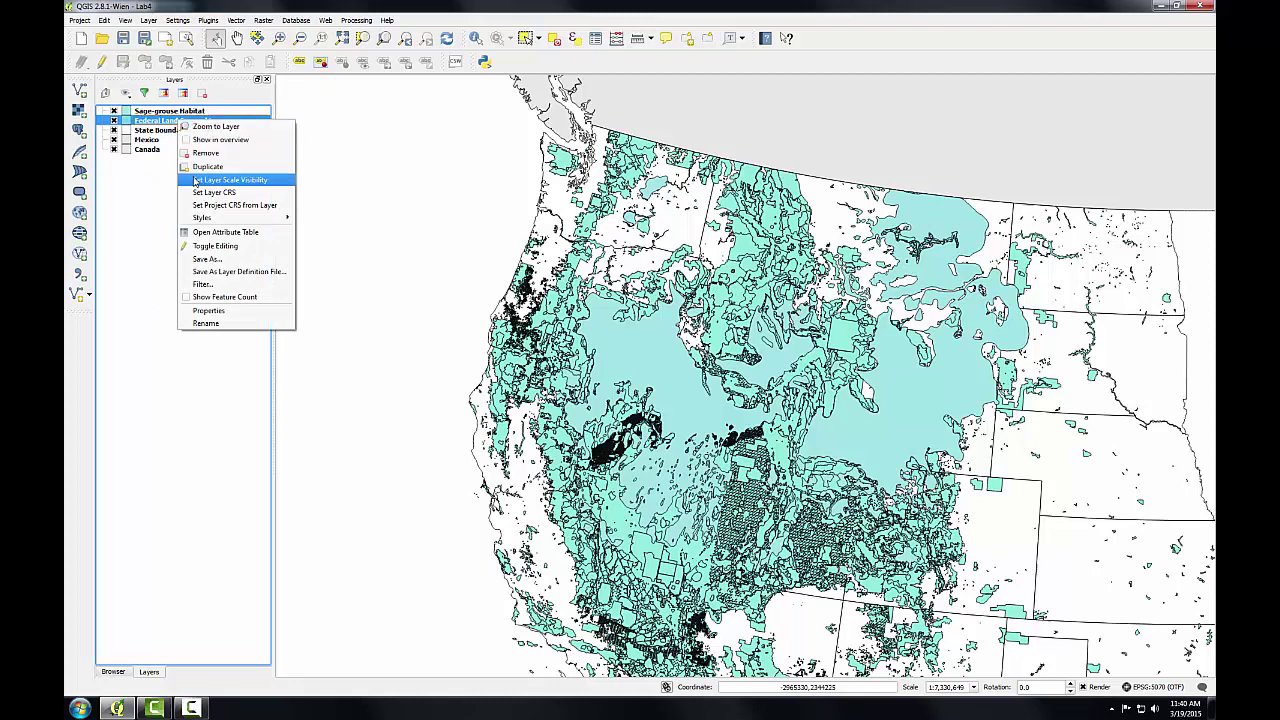
{"action": "left_click", "coordinate": [207, 233]}
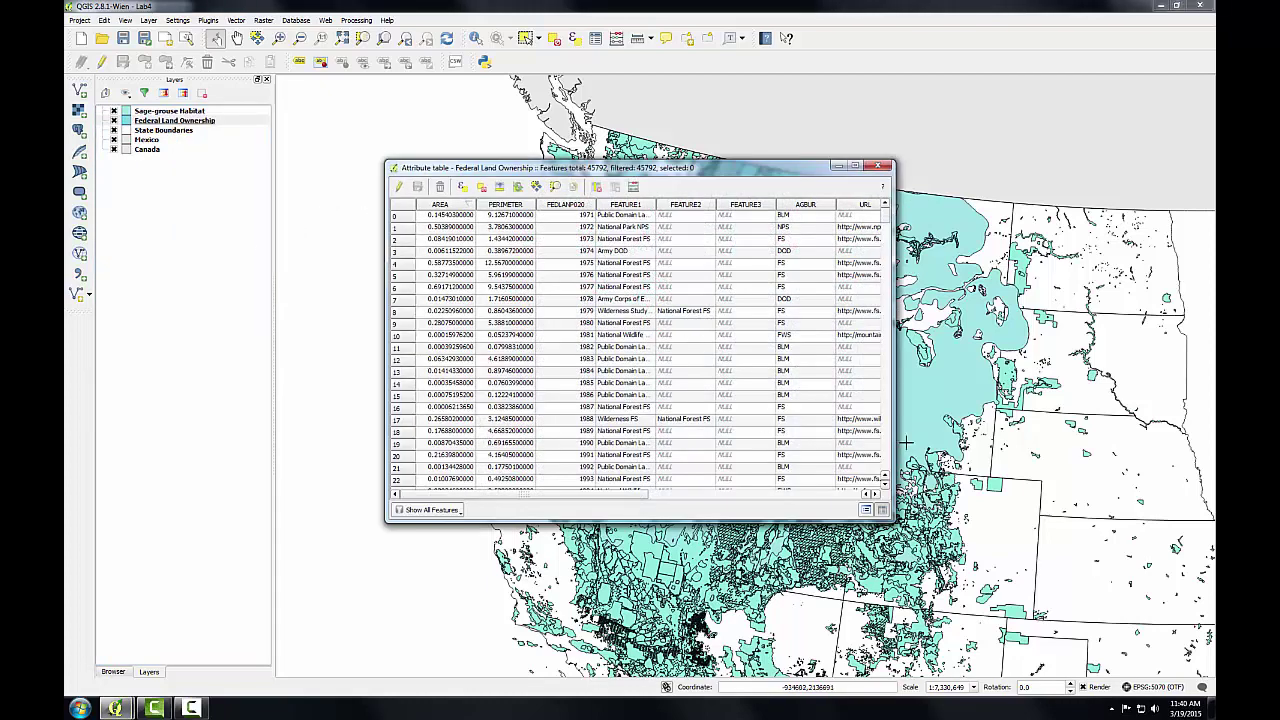
{"action": "left_click_drag", "start_coordinate": [925, 436], "coordinate": [1190, 436]}
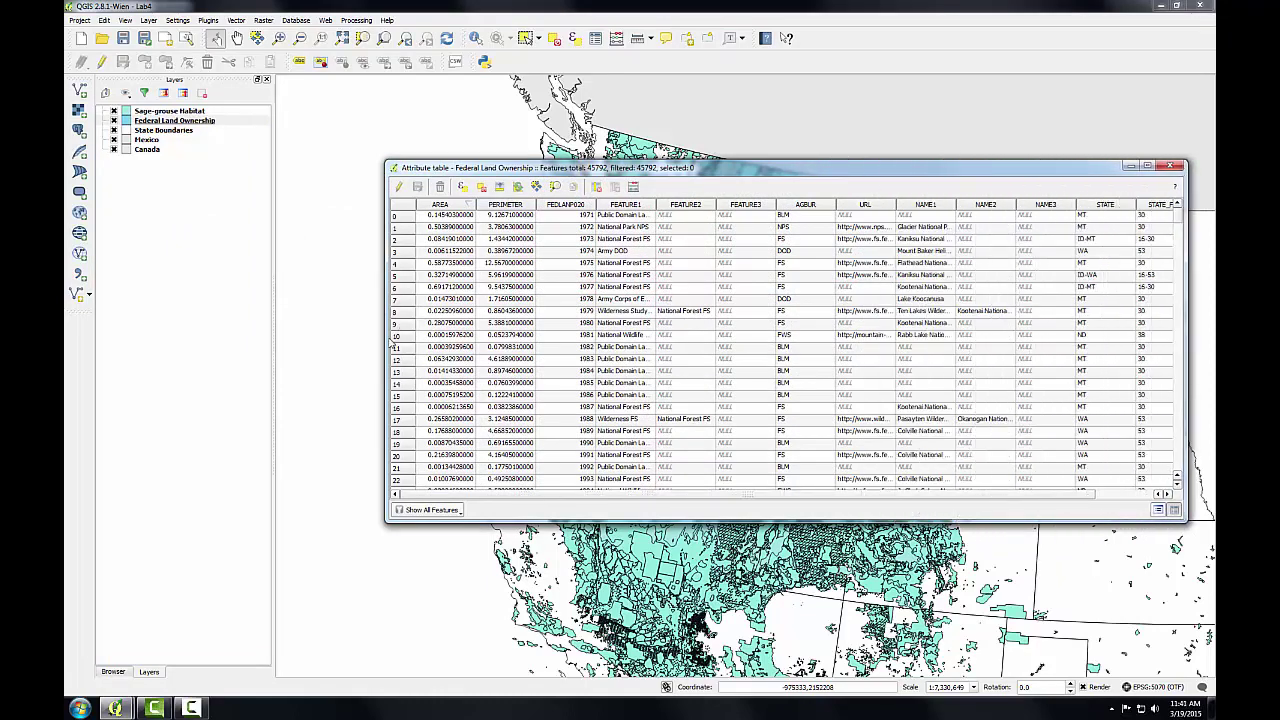
{"action": "left_click_drag", "start_coordinate": [386, 343], "coordinate": [192, 355]}
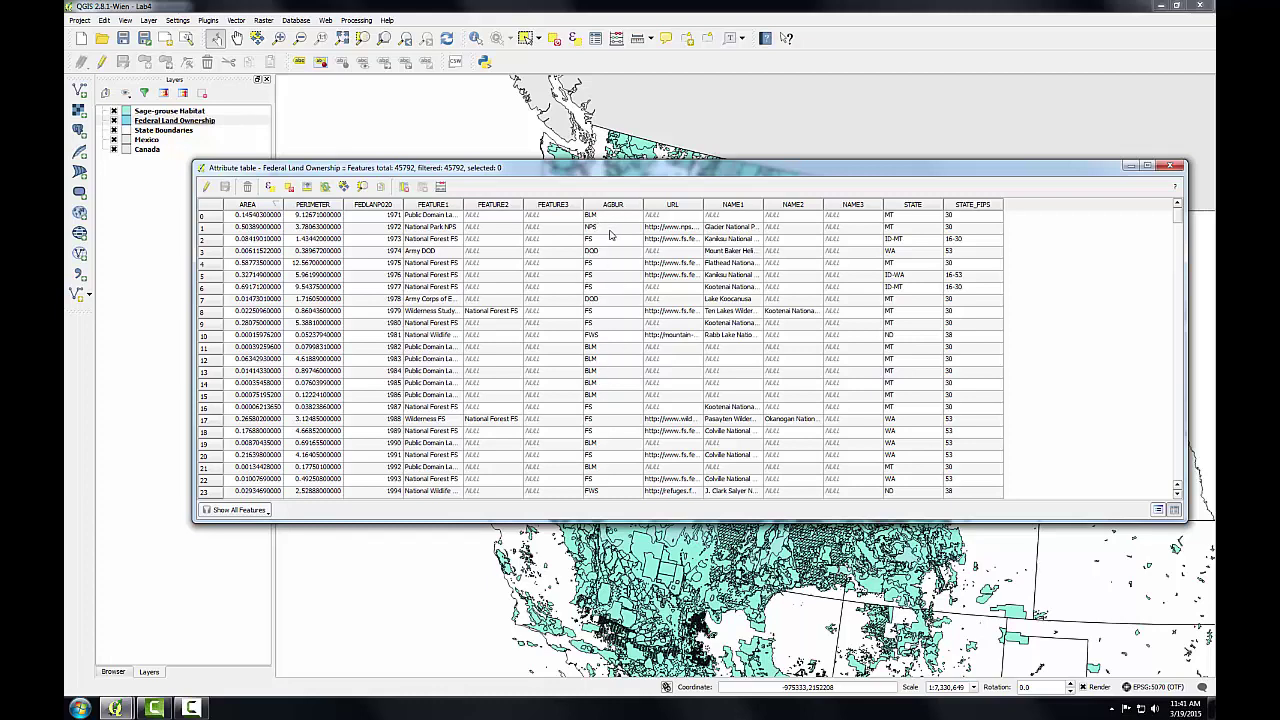
{"action": "left_click", "coordinate": [1176, 167]}
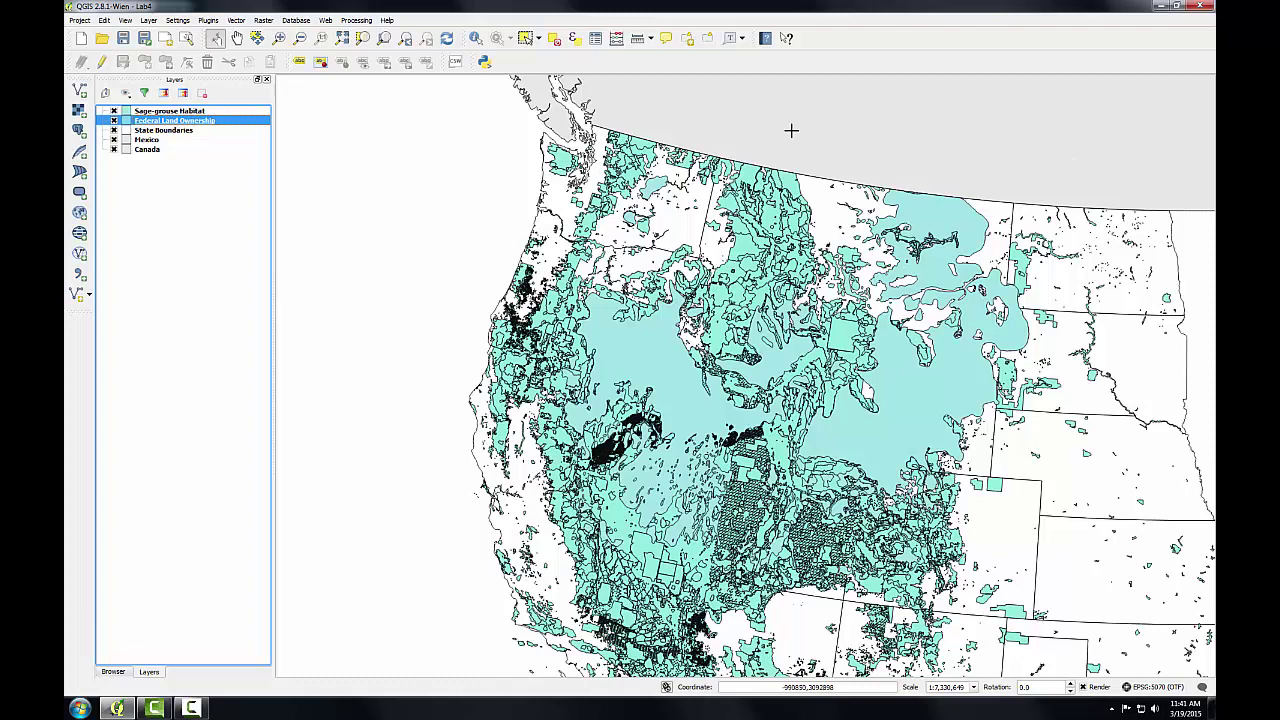
- In Federal Land Ownership's properties, change the renderer from Single Symbol to Categorized
{"action": "double_click", "coordinate": [137, 122]}
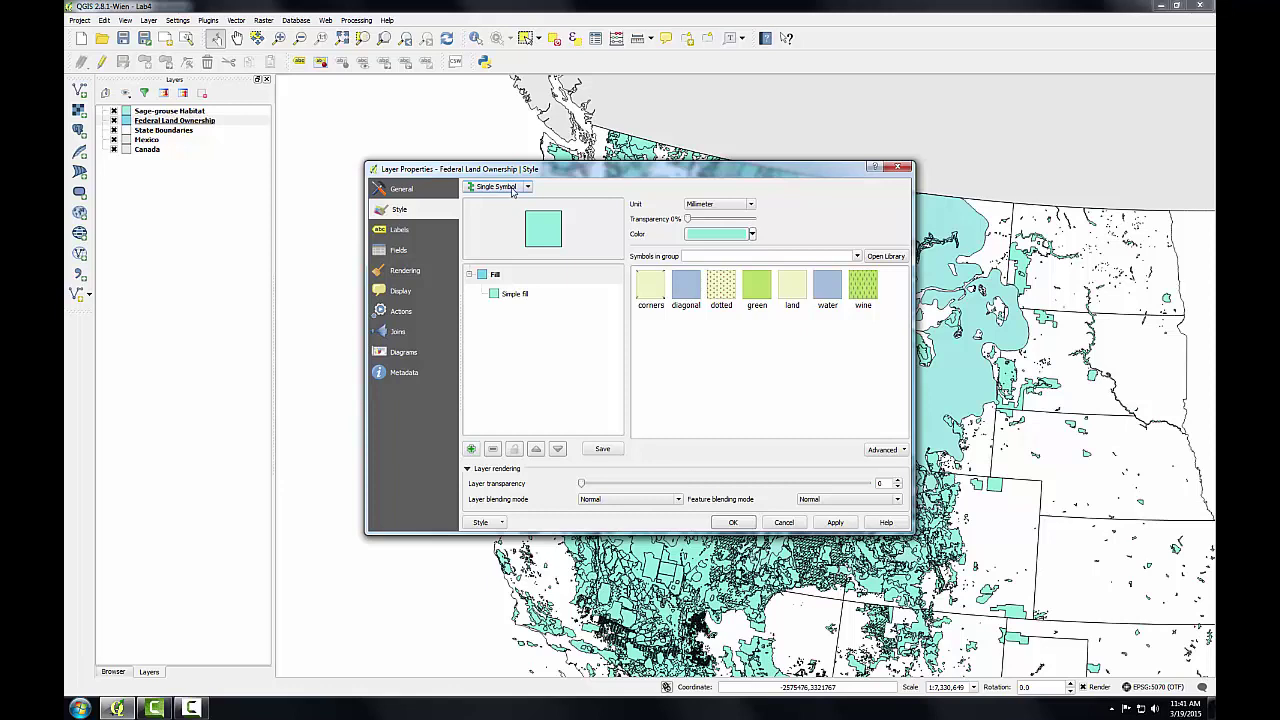
{"action": "left_click", "coordinate": [528, 188]}
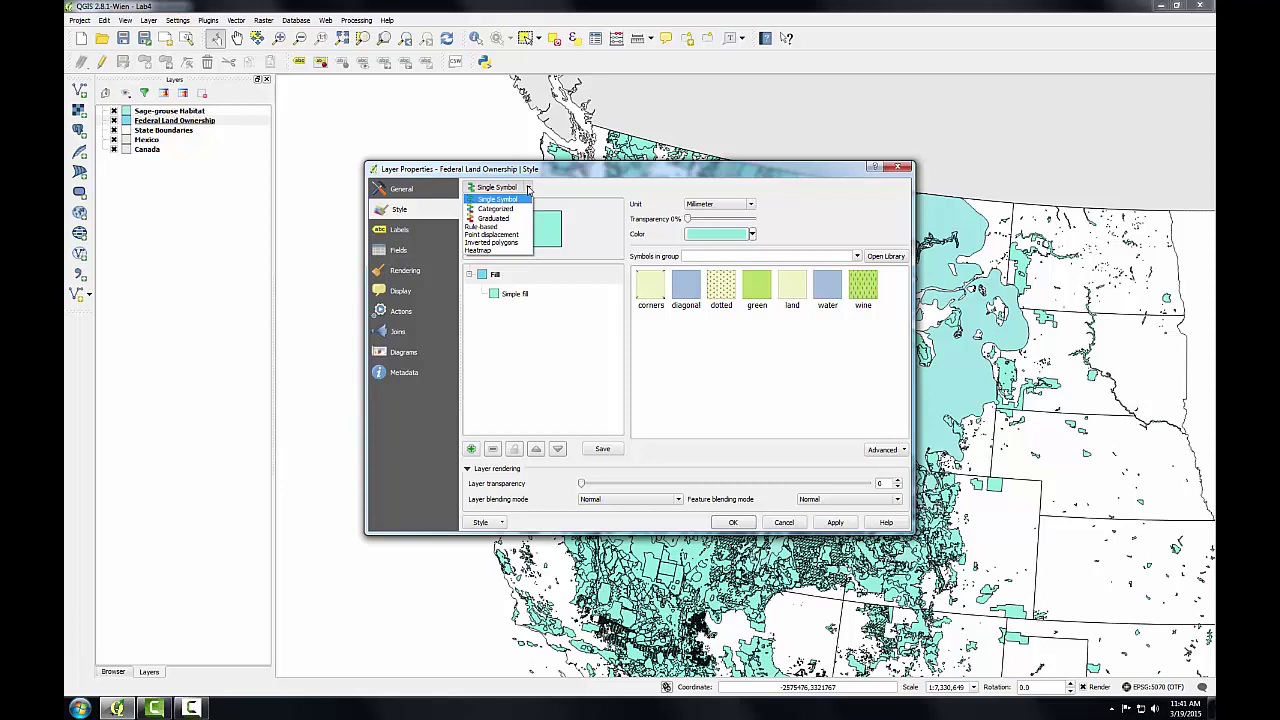
{"action": "left_click", "coordinate": [510, 209]}
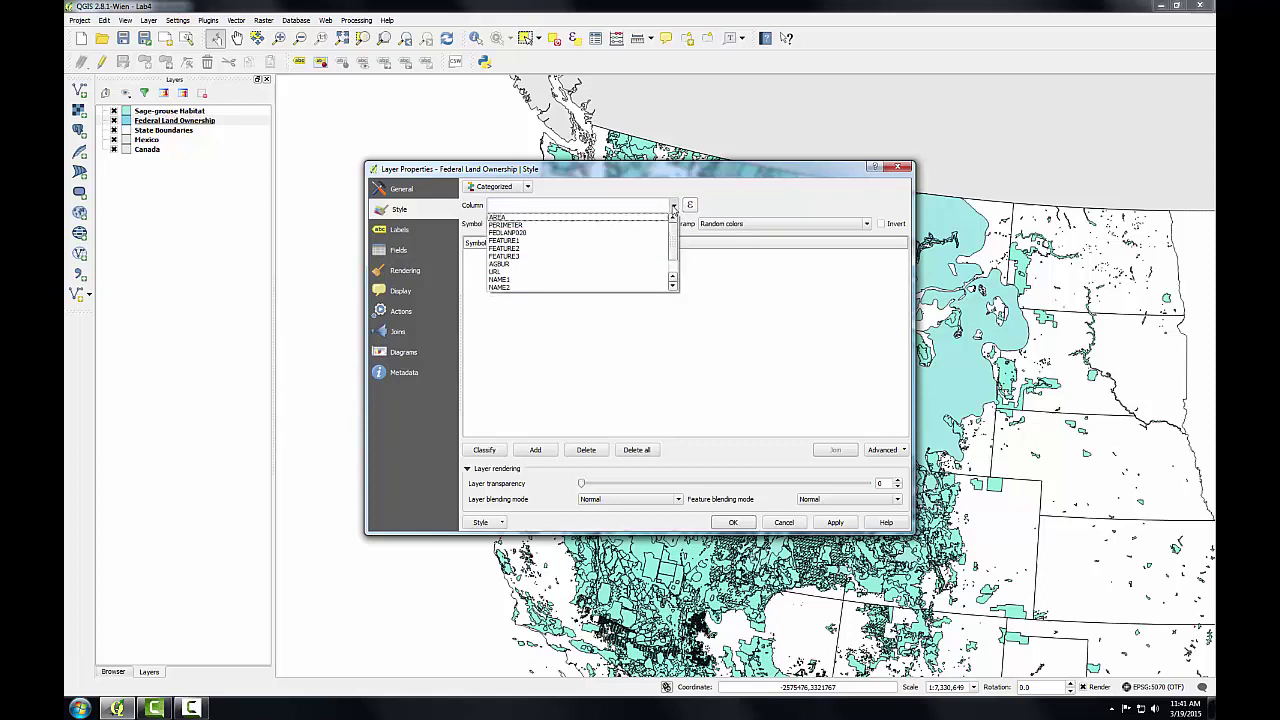
- Classify by AGBUR and delete the blank class, leaving BLM, BOR, DOD, FS, FWS, NPS and OTHER
{"action": "left_click", "coordinate": [530, 265]}
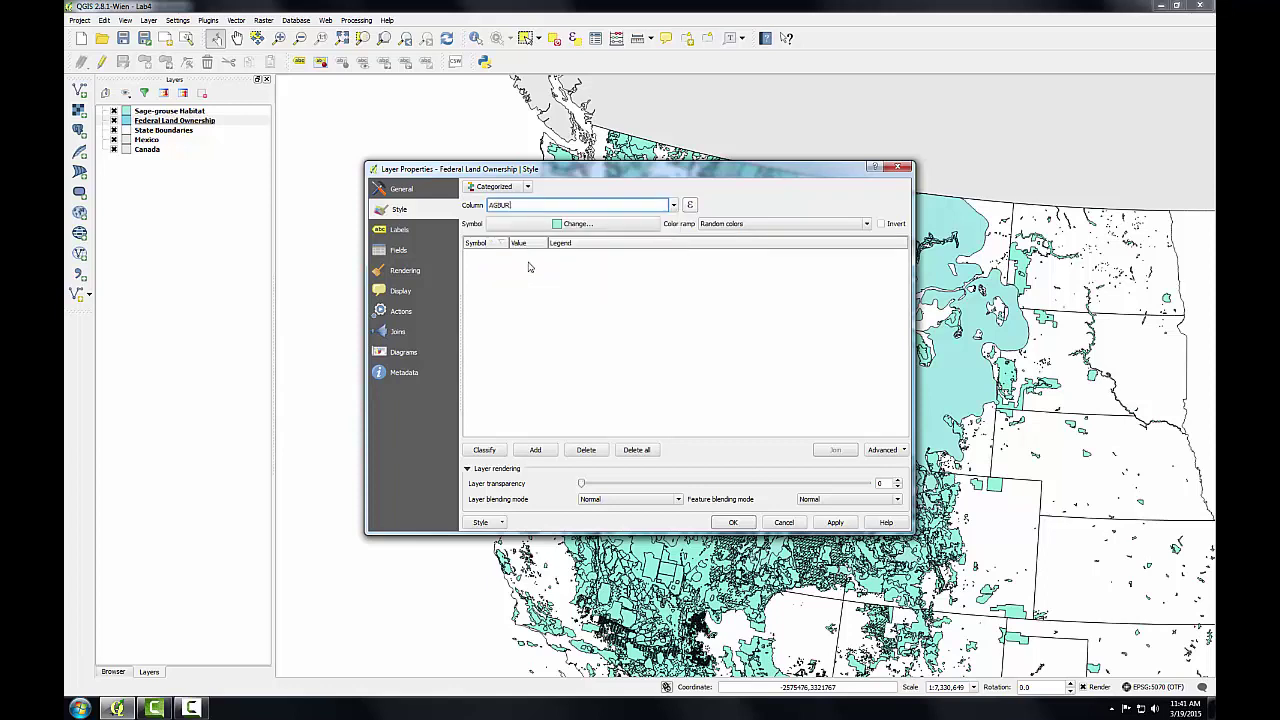
{"action": "left_click", "coordinate": [485, 451]}
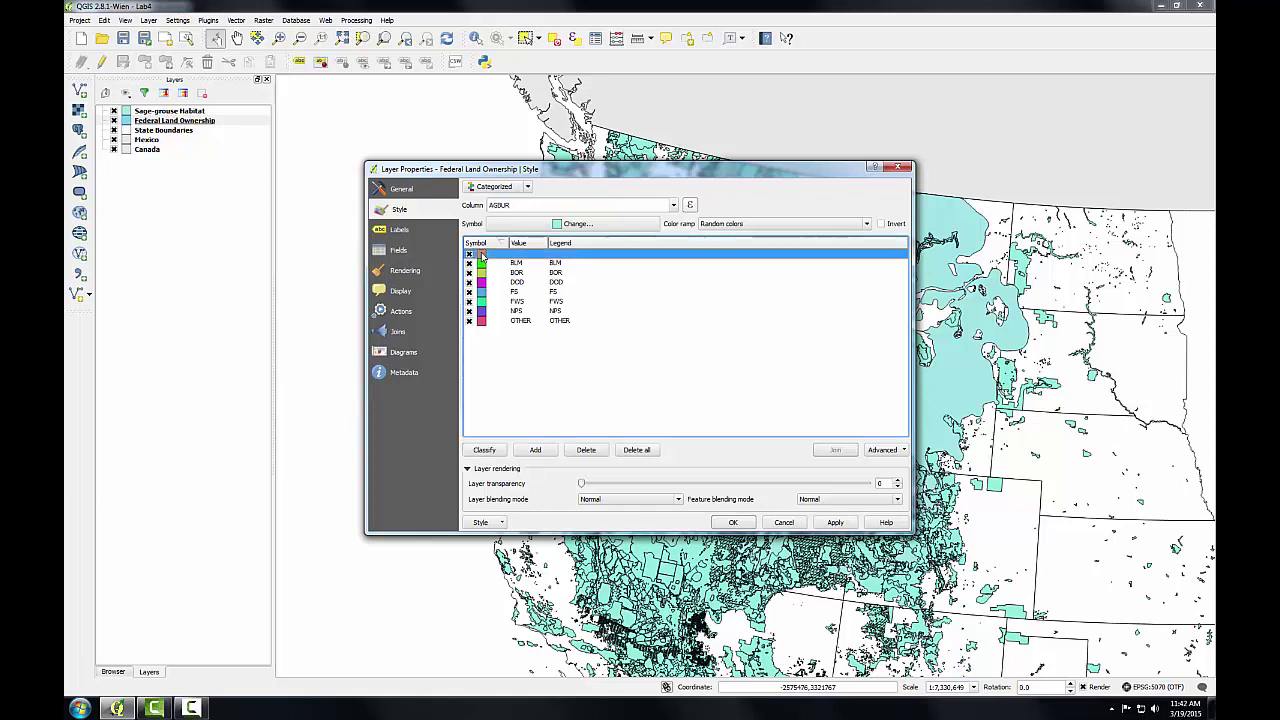
{"action": "left_click", "coordinate": [482, 256]}
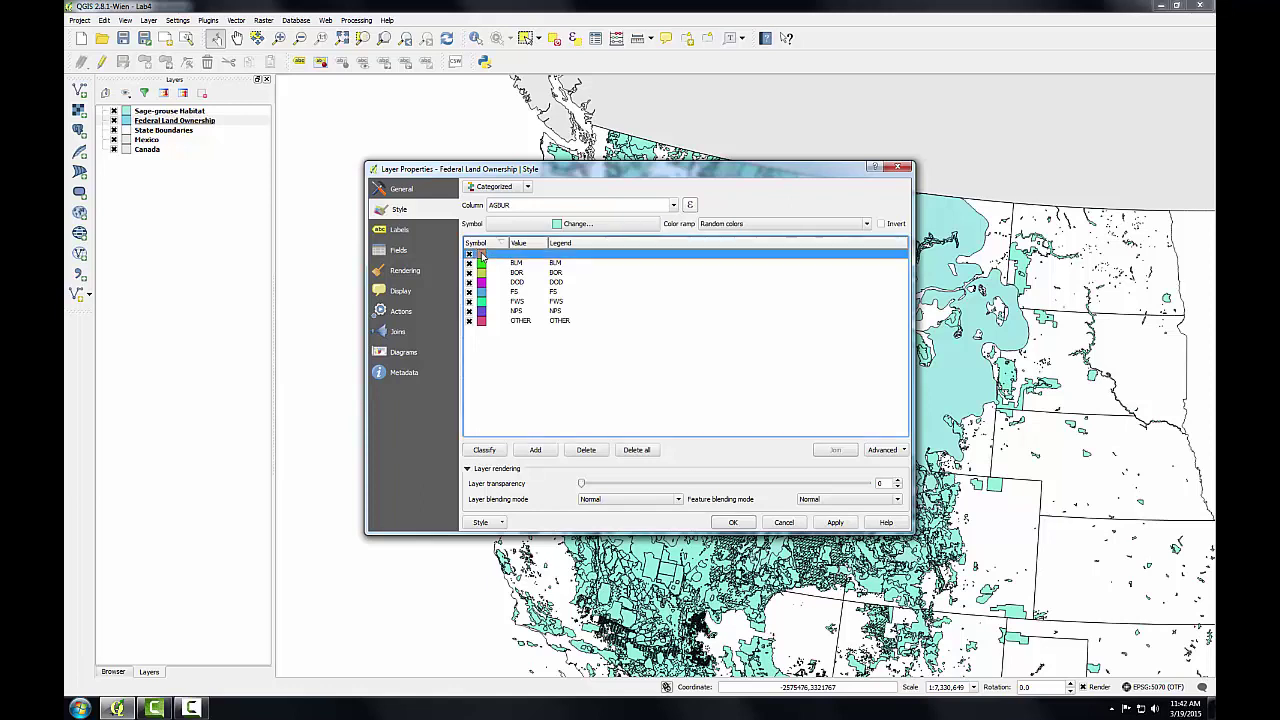
{"action": "left_click", "coordinate": [586, 451]}
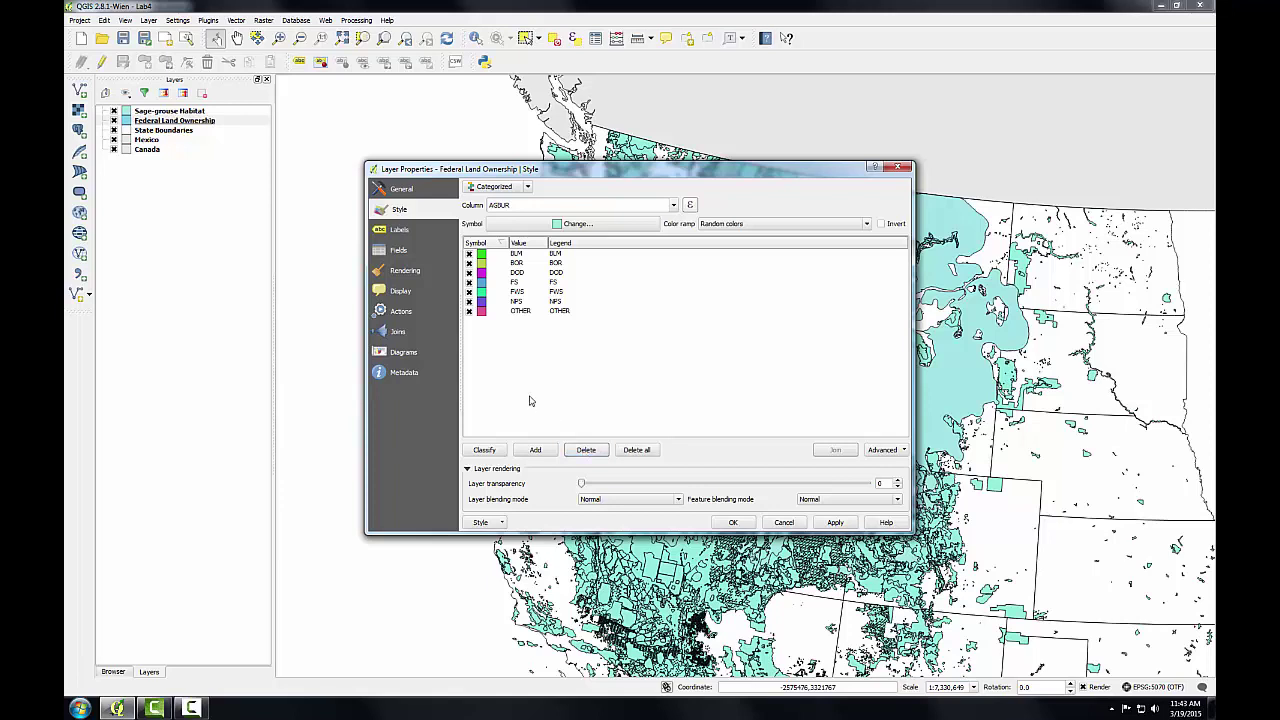
- Set the BLM symbol's fill colour to RGB 254, 230, 121 (#fee579)
{"action": "left_click", "coordinate": [482, 256]}
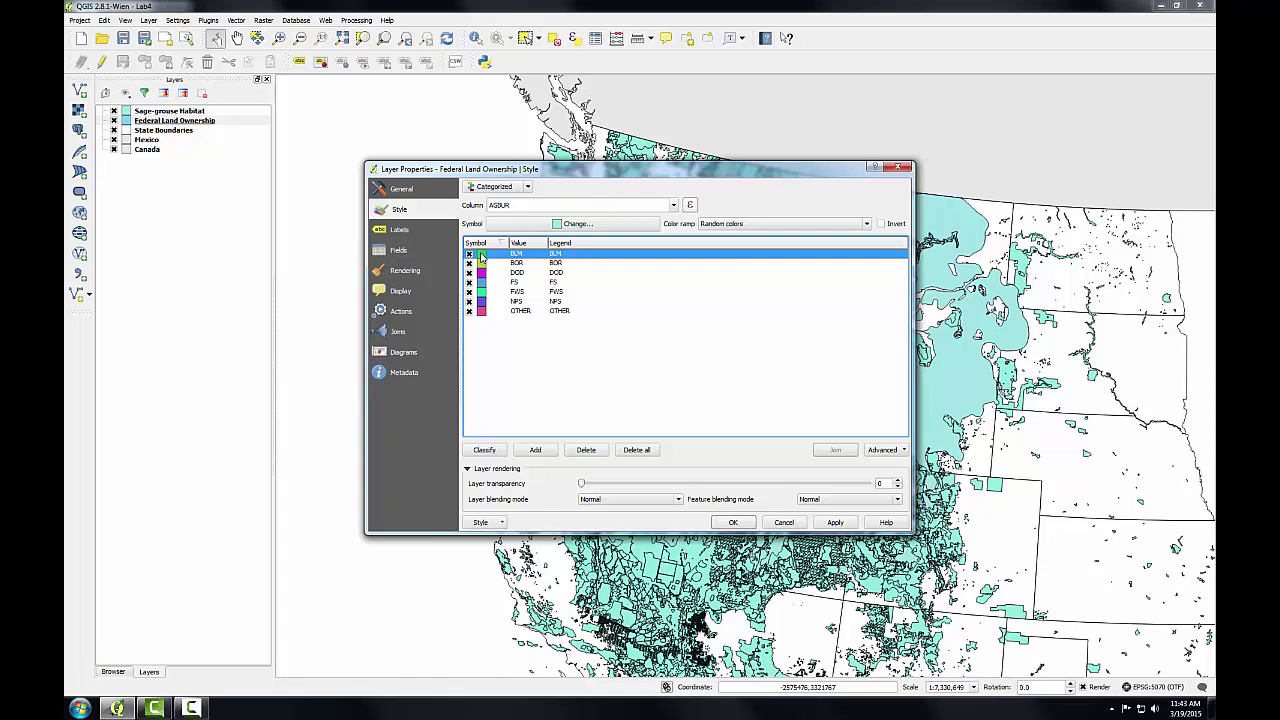
{"action": "double_click", "coordinate": [482, 256]}
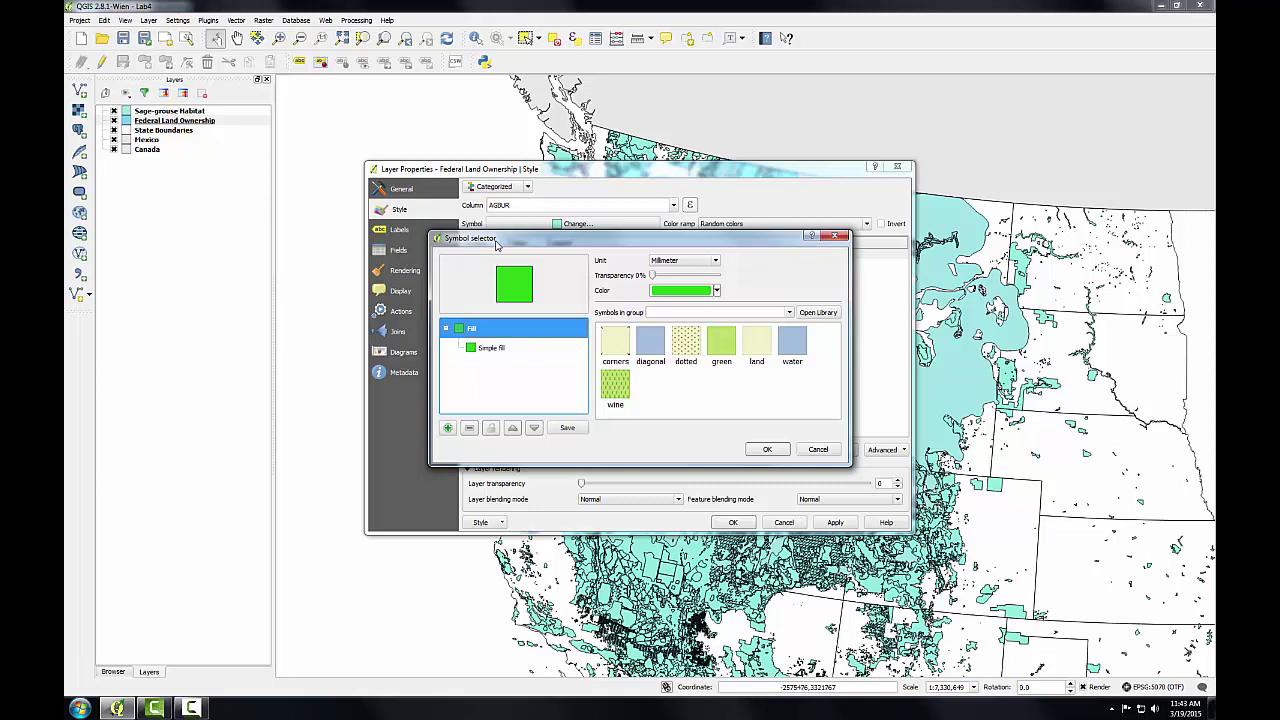
{"action": "left_click", "coordinate": [491, 349]}
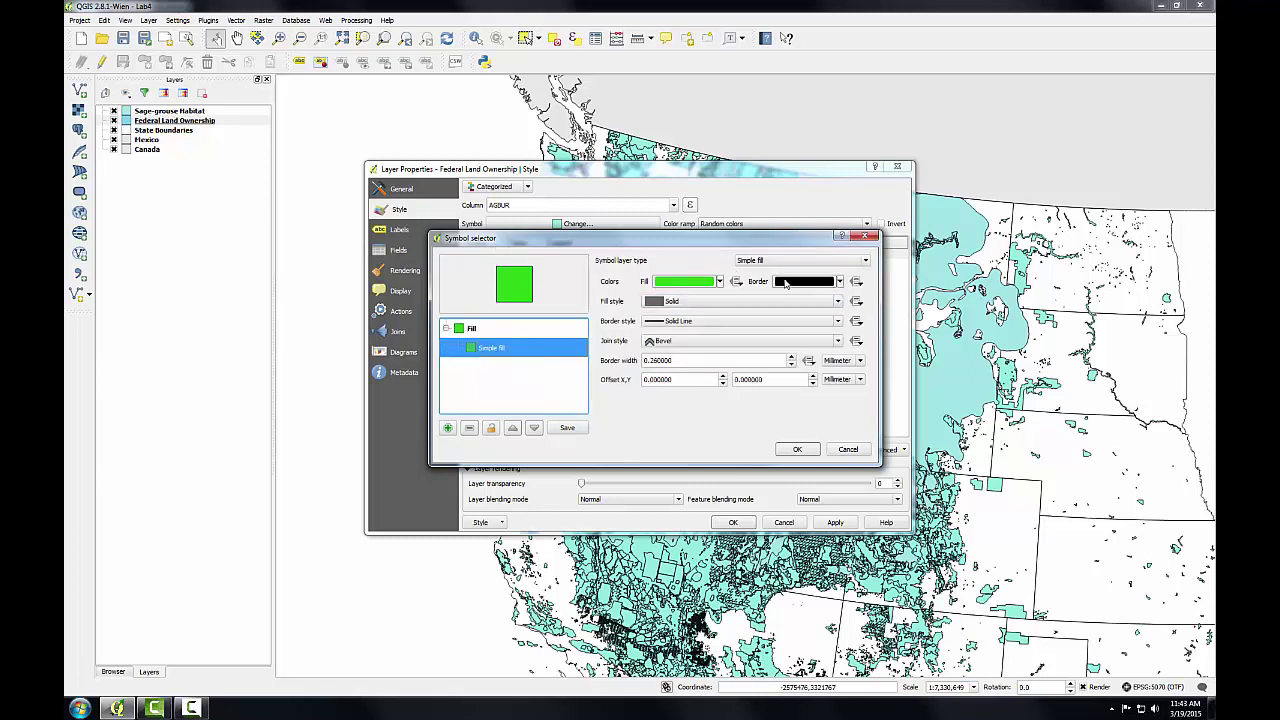
{"action": "left_click", "coordinate": [720, 283]}
{"action": "left_click", "coordinate": [690, 397]}
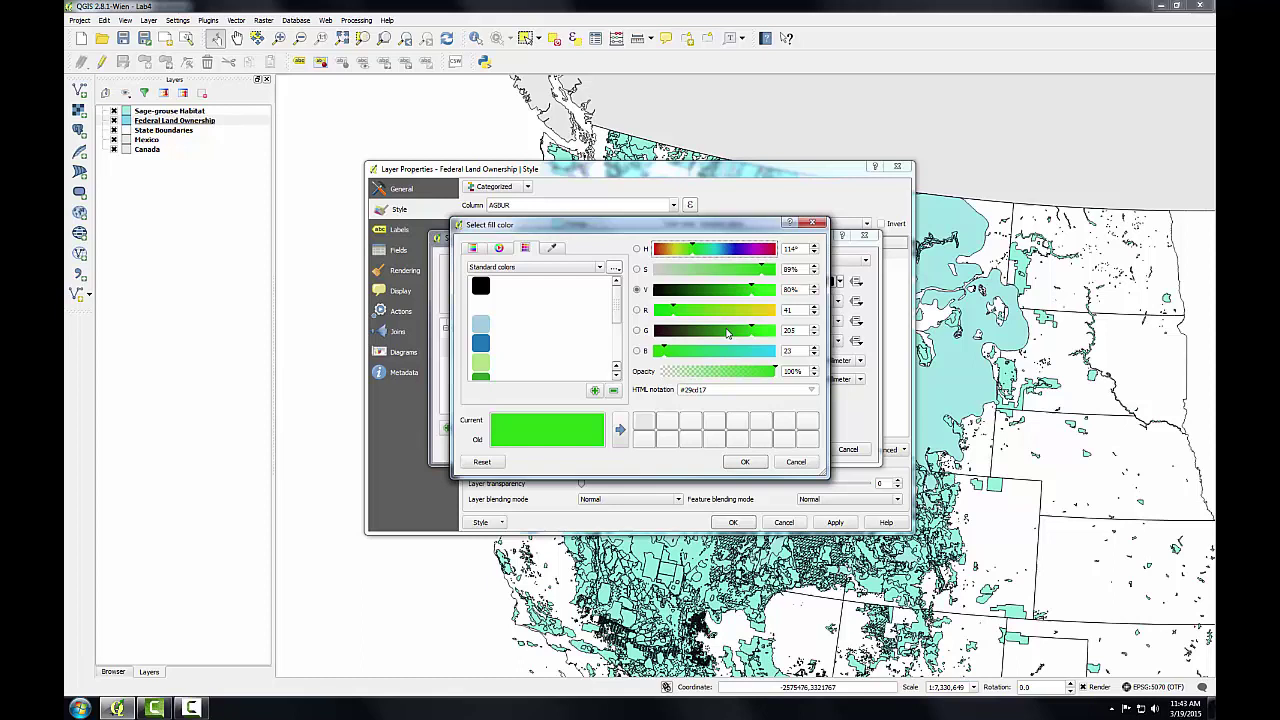
{"action": "double_click", "coordinate": [788, 310]}
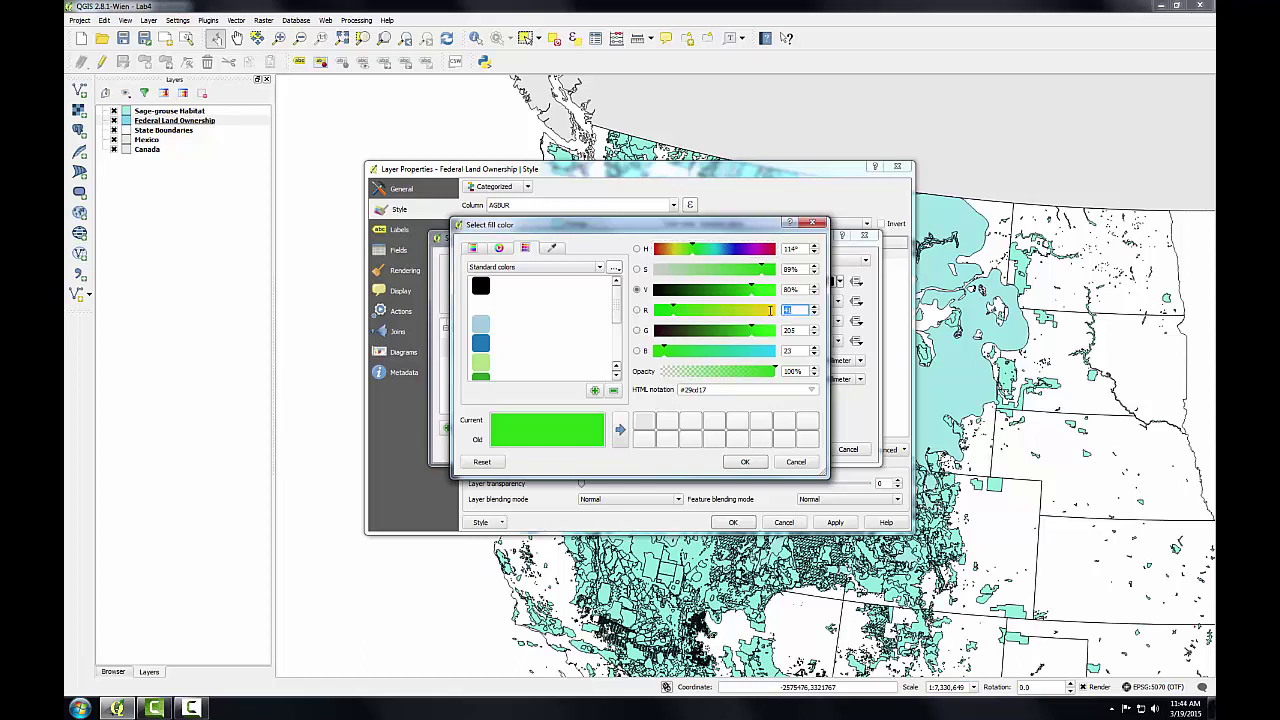
{"action": "type", "text": "254"}
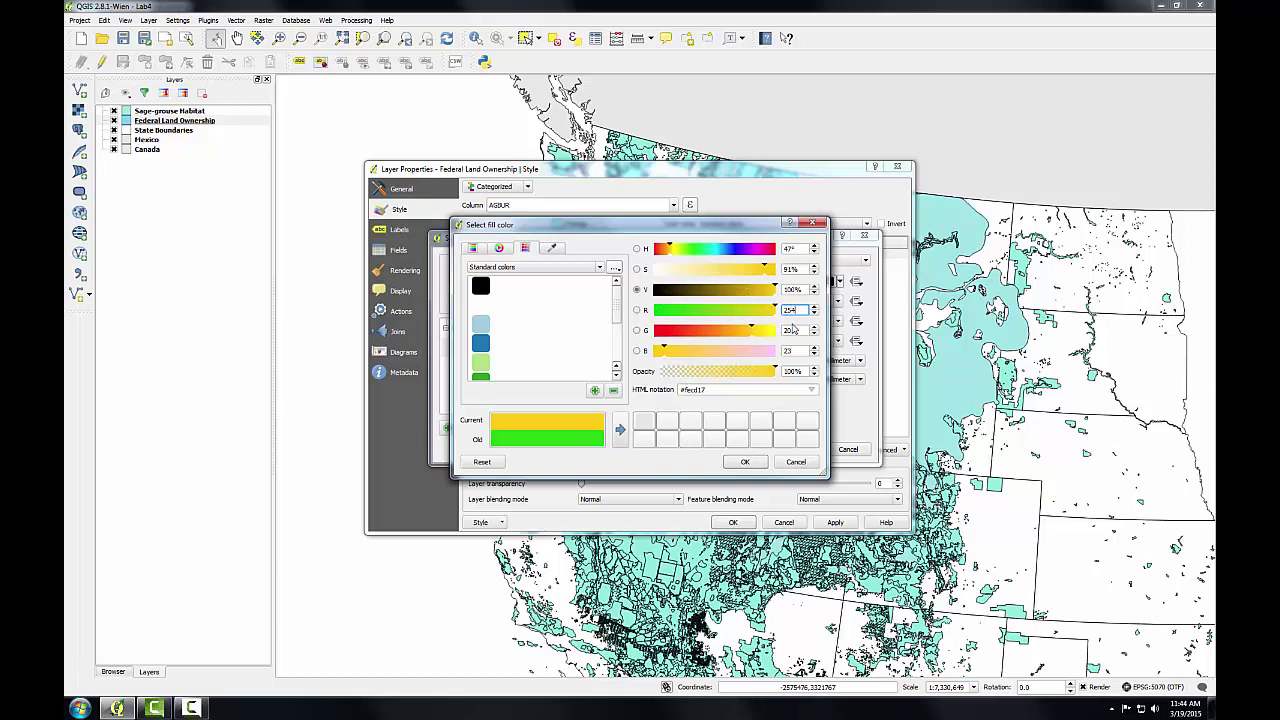
{"action": "key", "text": "Tab"}
{"action": "type", "text": "230"}
{"action": "key", "text": "Tab"}
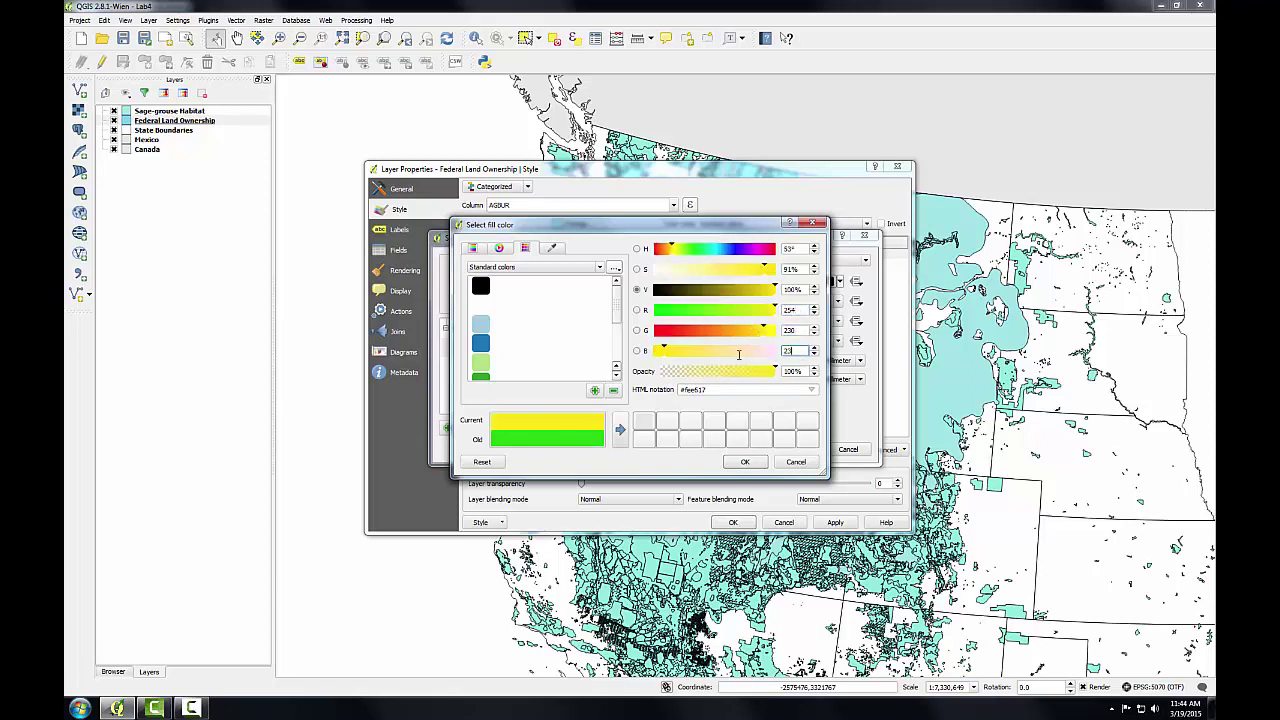
{"action": "type", "text": "121"}
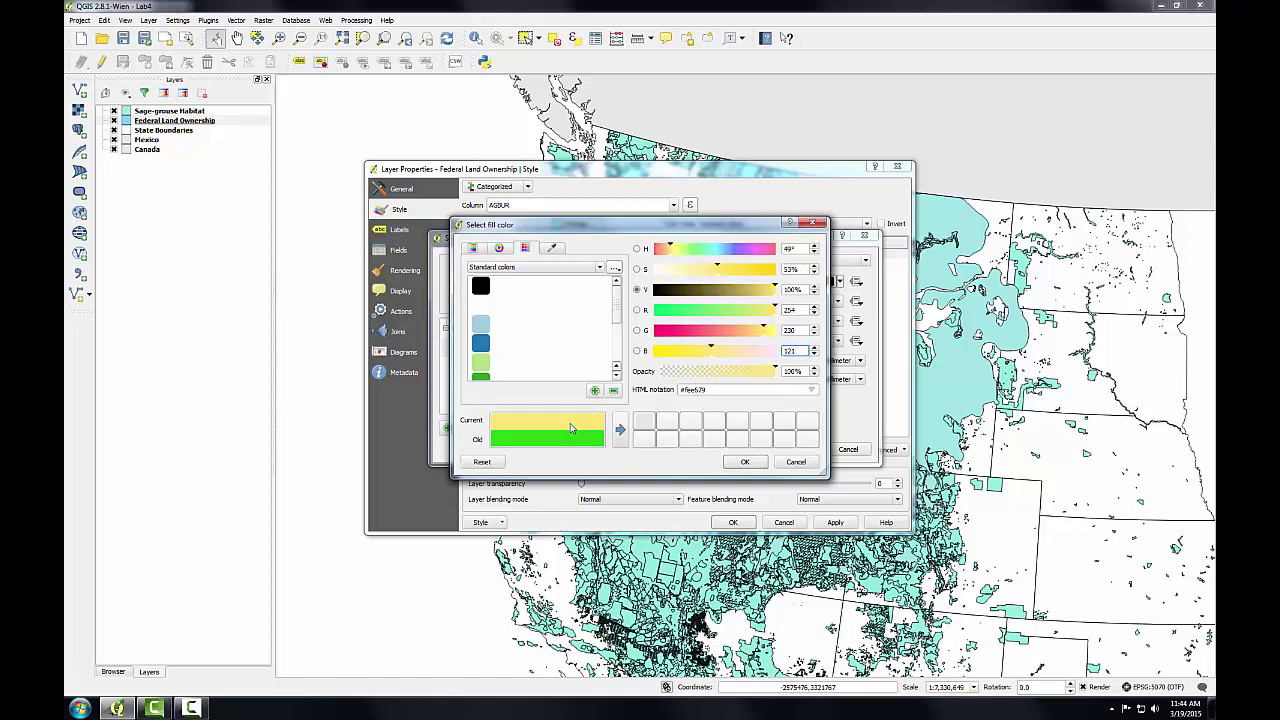
{"action": "left_click", "coordinate": [744, 462]}
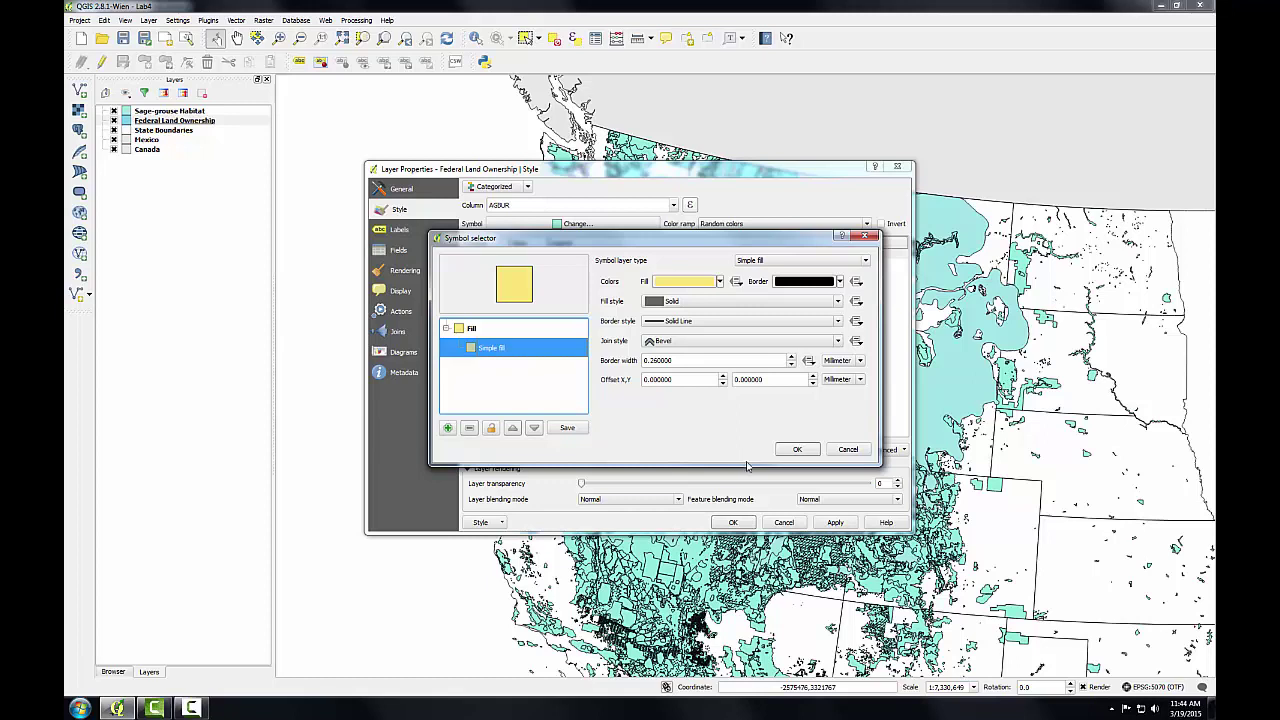
- Set the BLM fill's border style to No Pen and confirm the symbol
{"action": "left_click", "coordinate": [837, 321]}
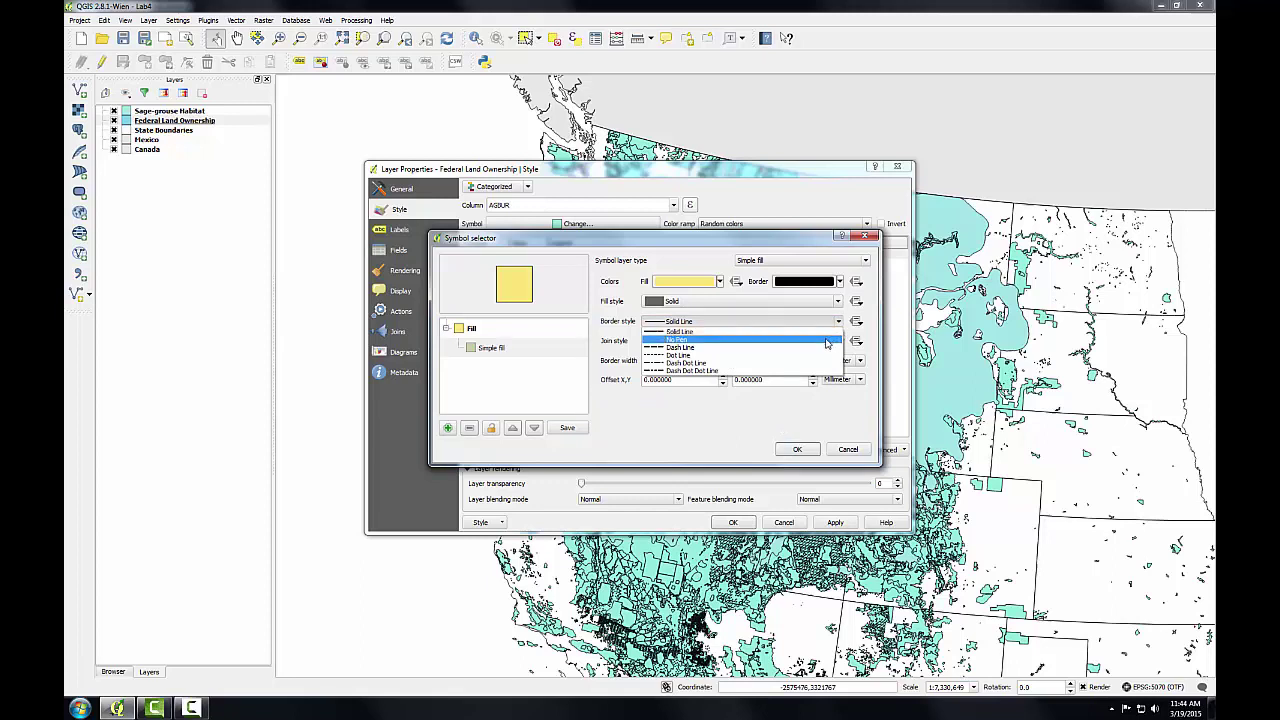
{"action": "left_click", "coordinate": [828, 342]}
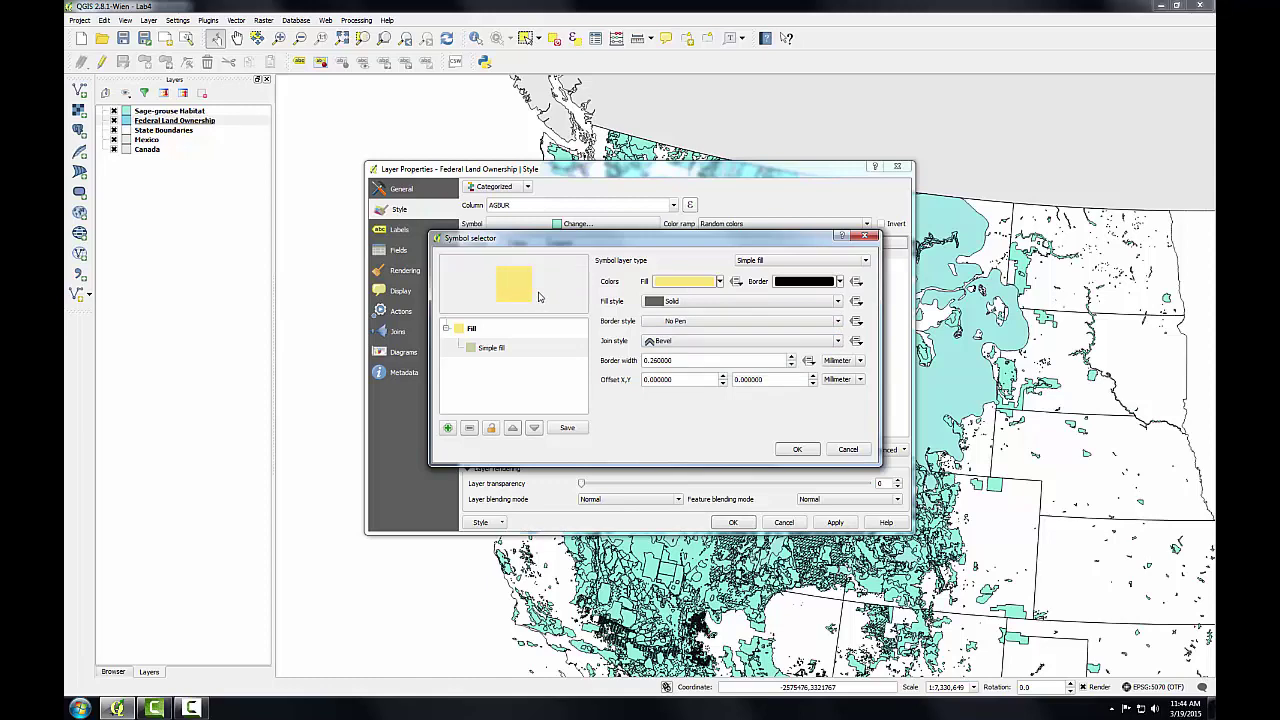
{"action": "left_click", "coordinate": [795, 450]}
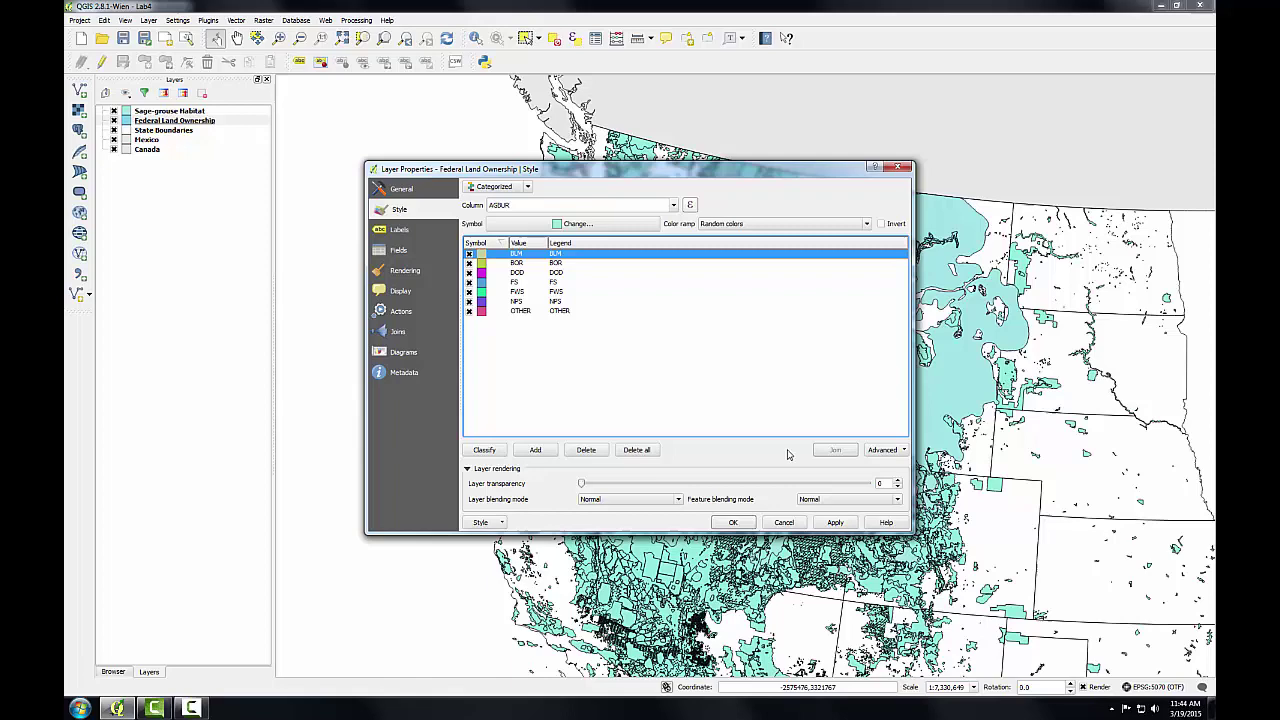
- Apply the categories, then set BOR's fill colour to RGB 255, 255, 179 (#ffffb3)
{"action": "left_click", "coordinate": [835, 522]}
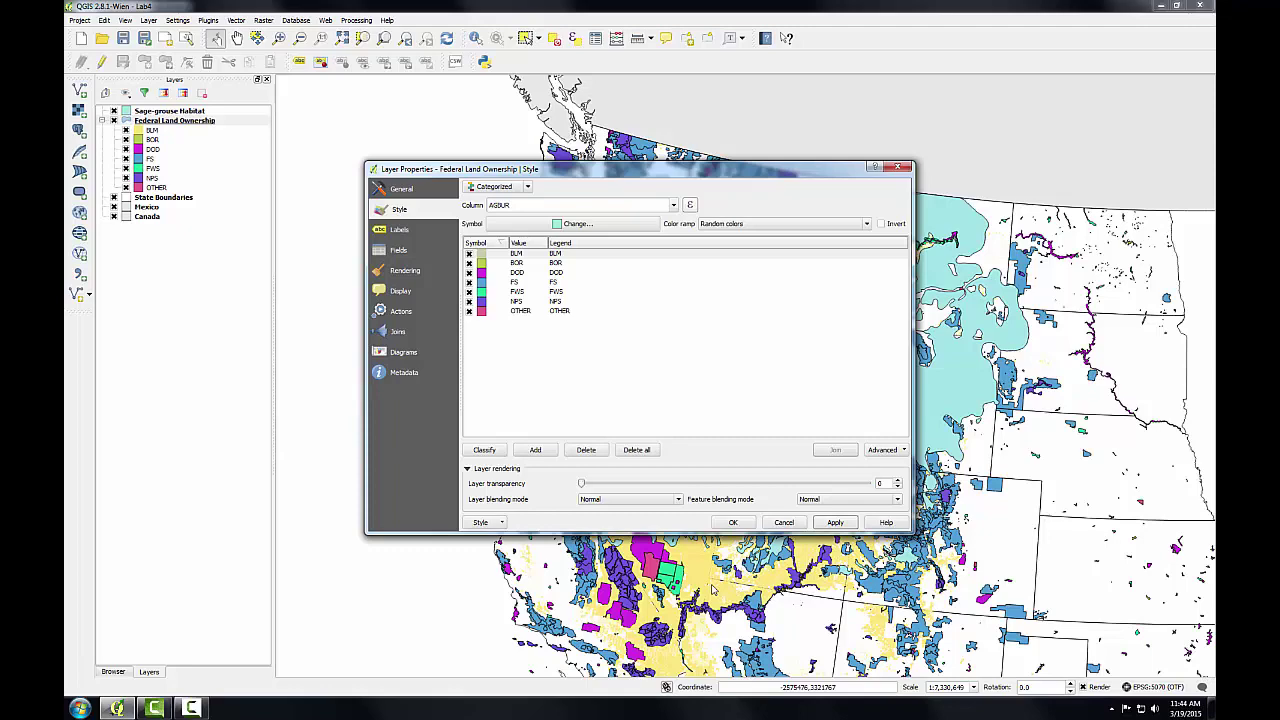
{"action": "double_click", "coordinate": [480, 263]}
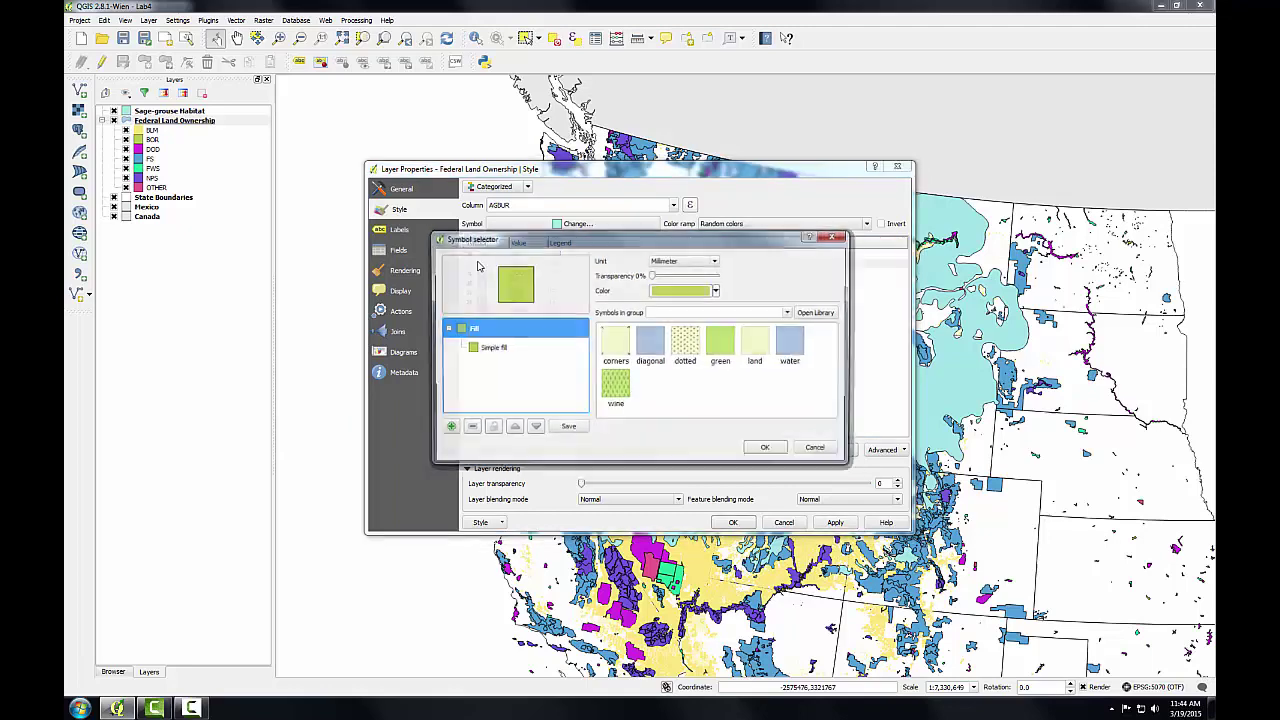
{"action": "left_click", "coordinate": [493, 350]}
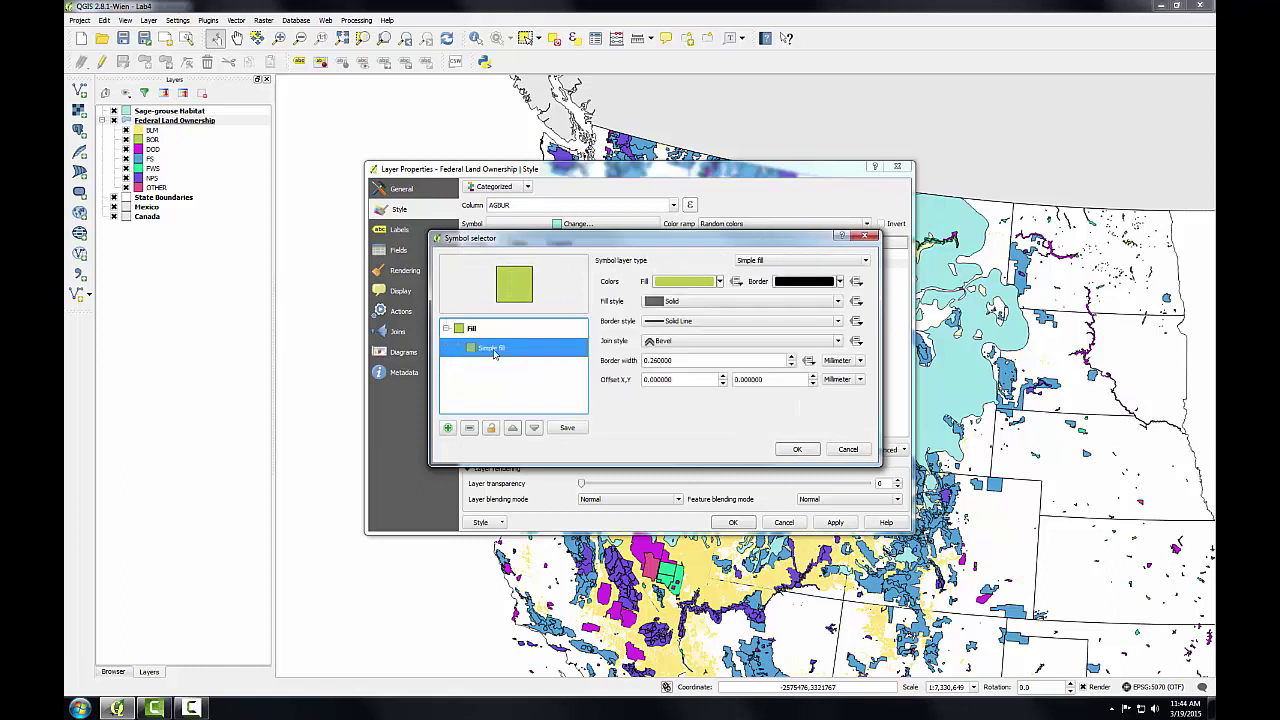
{"action": "left_click", "coordinate": [720, 282]}
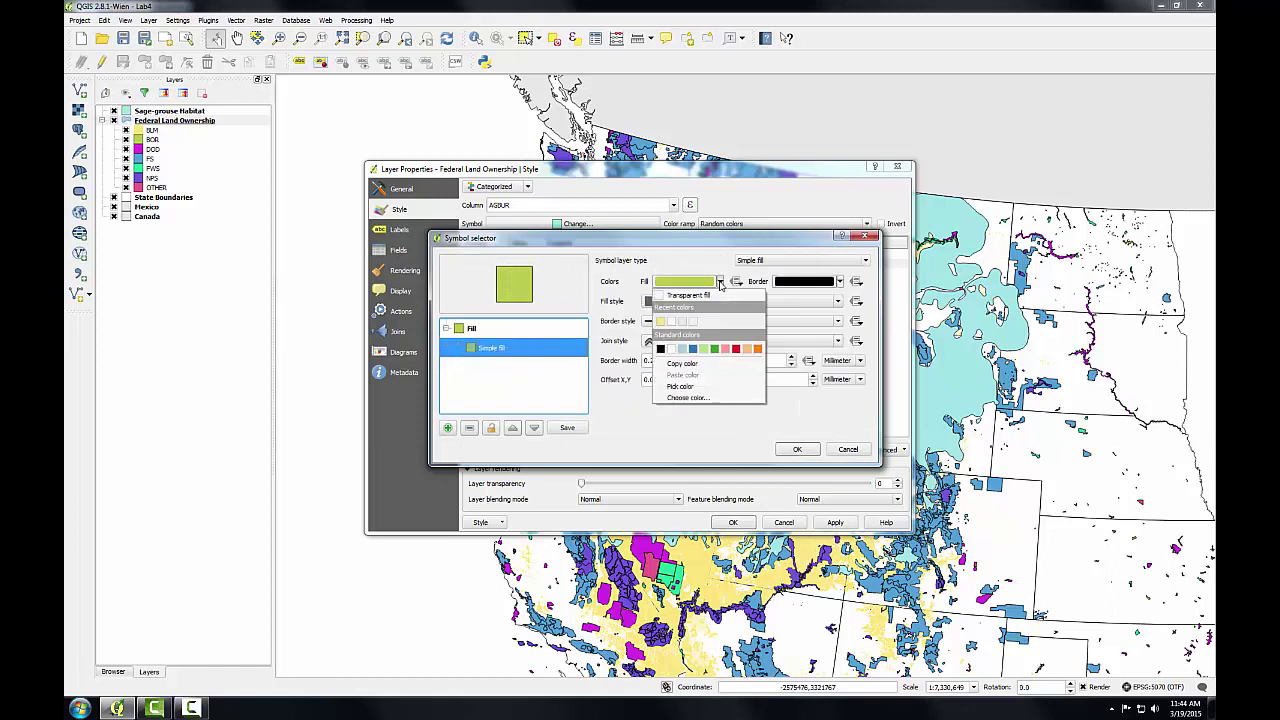
{"action": "left_click", "coordinate": [692, 397]}
{"action": "double_click", "coordinate": [790, 312]}
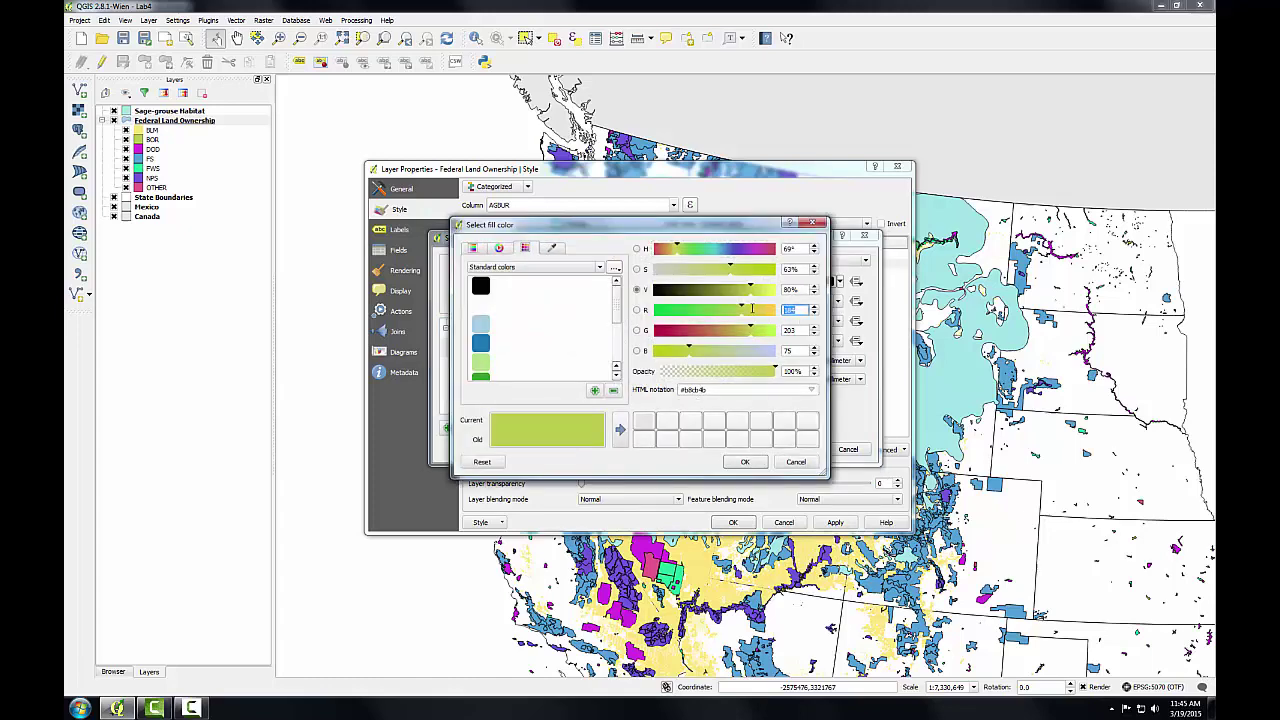
{"action": "type", "text": "255"}
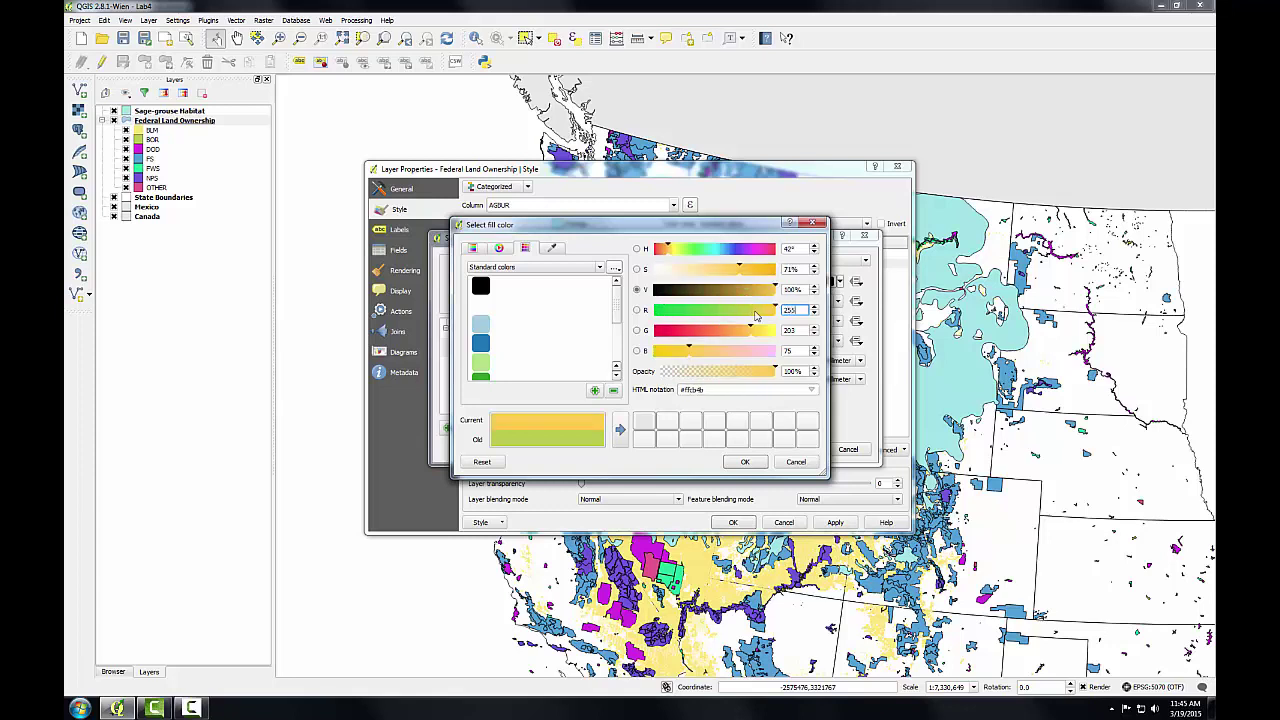
{"action": "double_click", "coordinate": [780, 332]}
{"action": "type", "text": "255"}
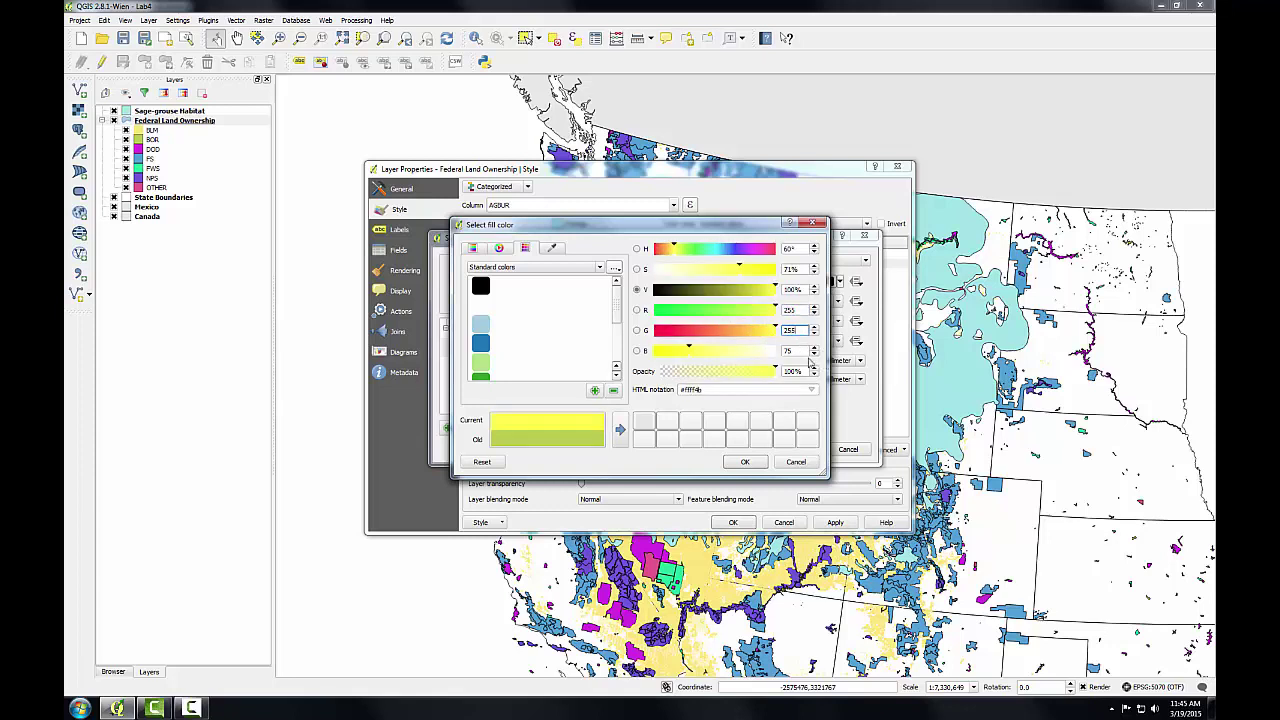
{"action": "double_click", "coordinate": [800, 351]}
{"action": "type", "text": "179"}
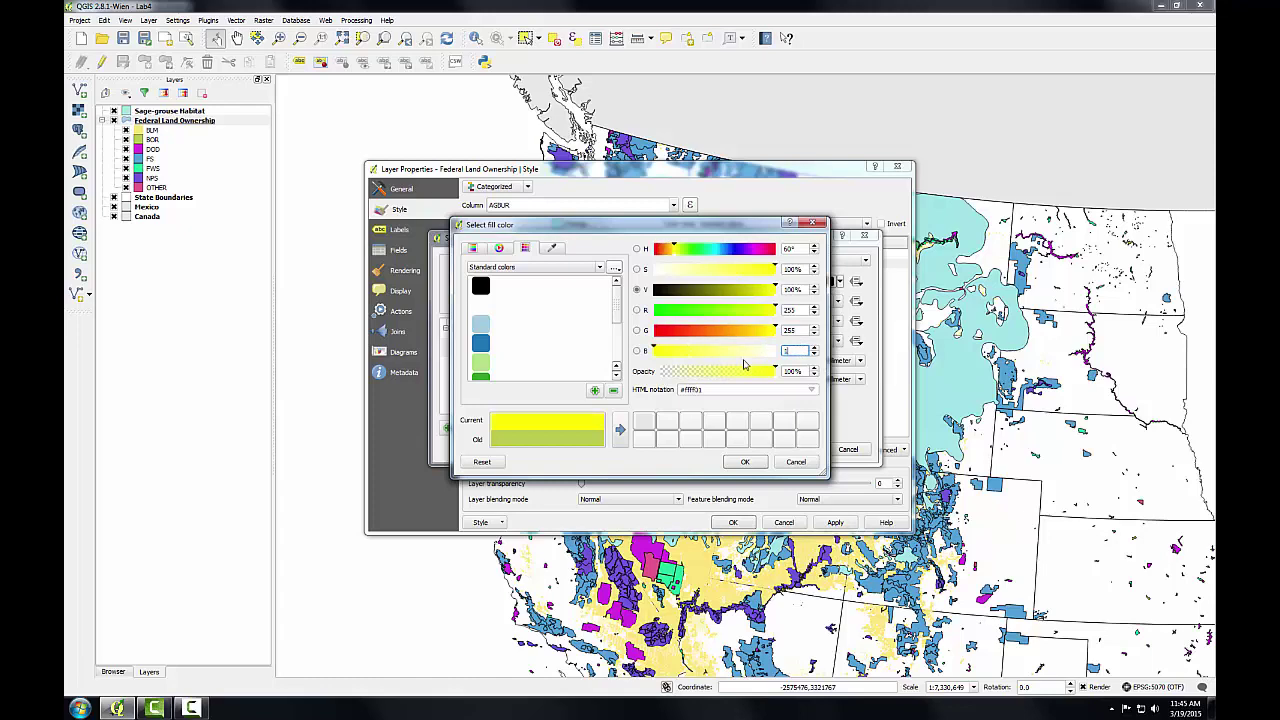
{"action": "left_click", "coordinate": [744, 461]}
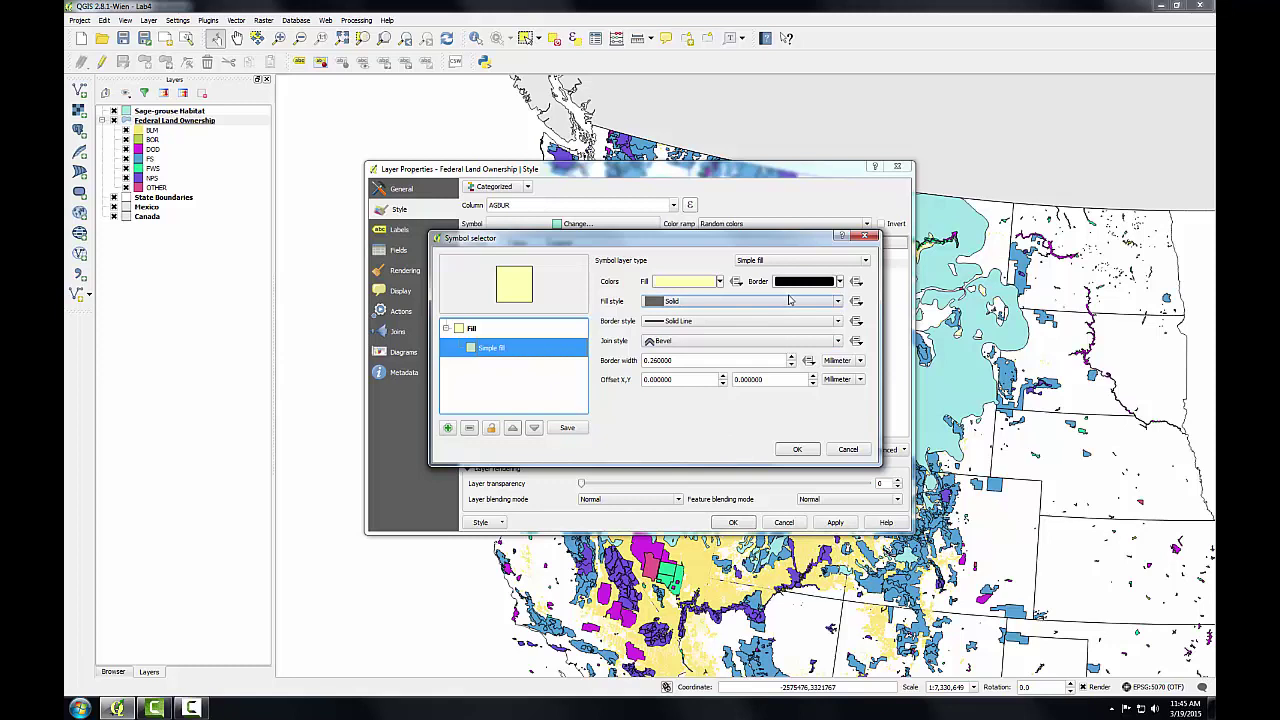
- Give the BOR symbol no outline and apply the category styling to the map
{"action": "left_click", "coordinate": [837, 321]}
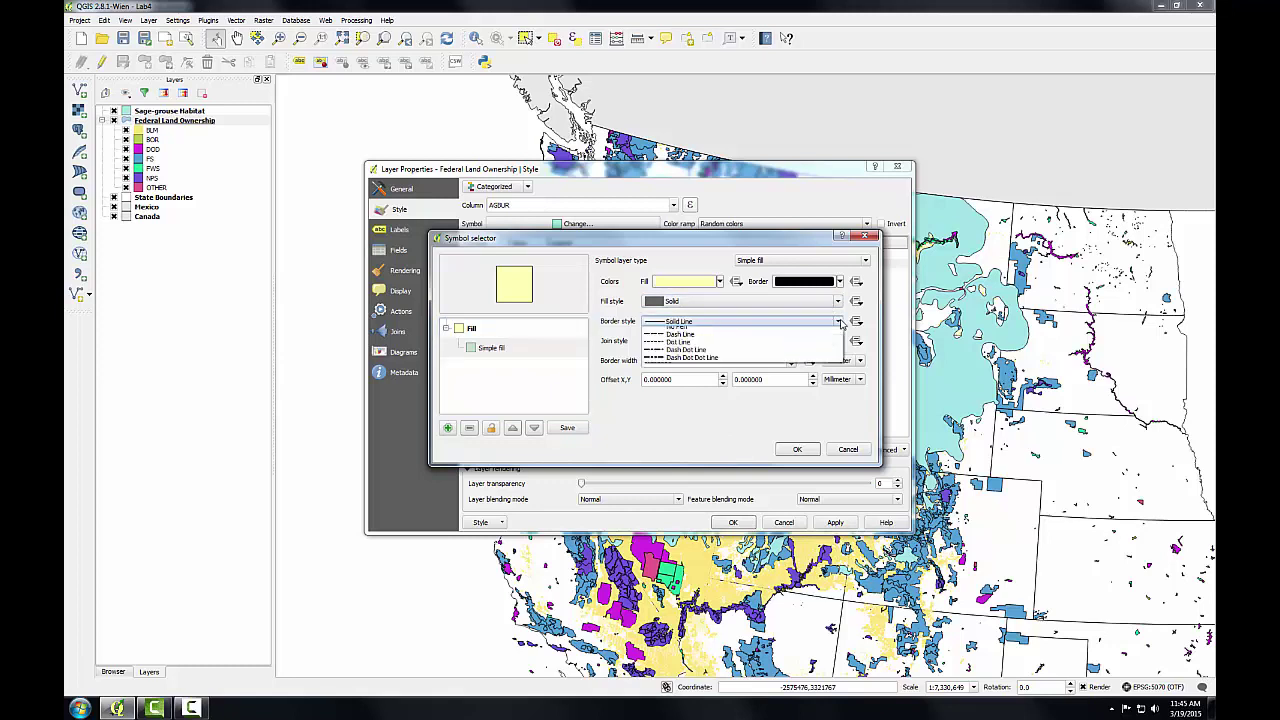
{"action": "left_click", "coordinate": [740, 345]}
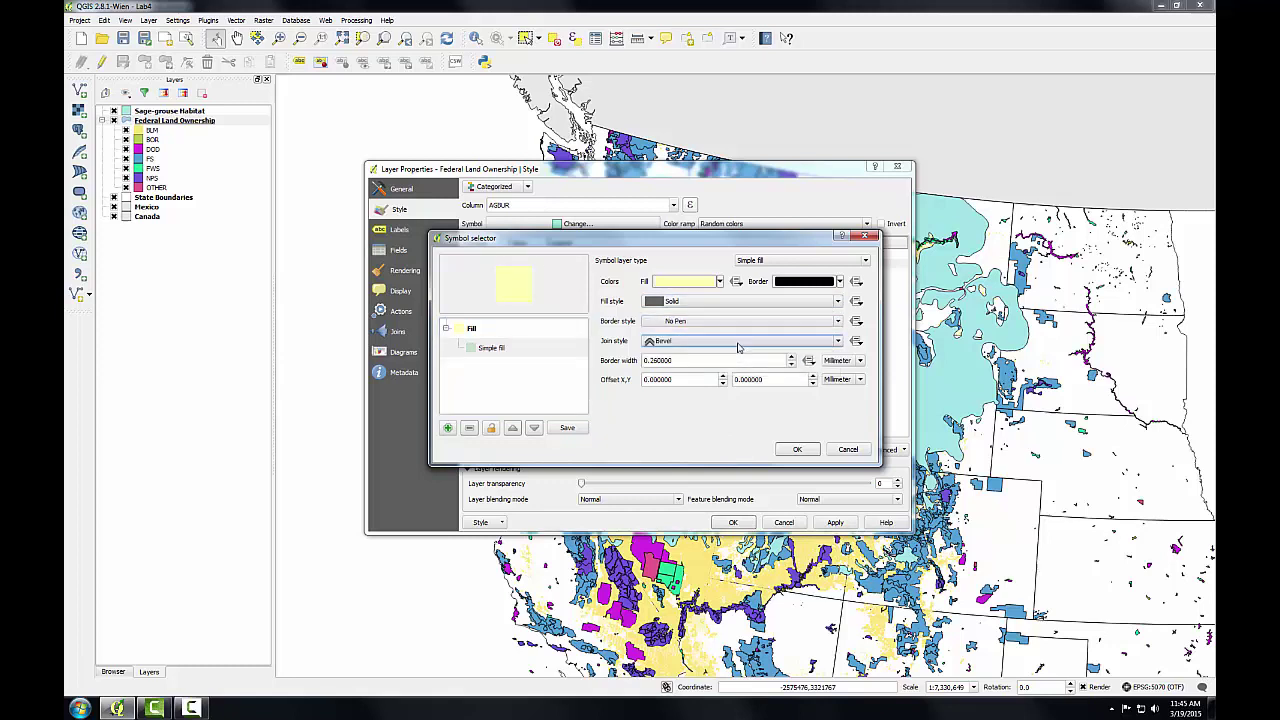
{"action": "left_click", "coordinate": [799, 450]}
{"action": "left_click", "coordinate": [830, 522]}
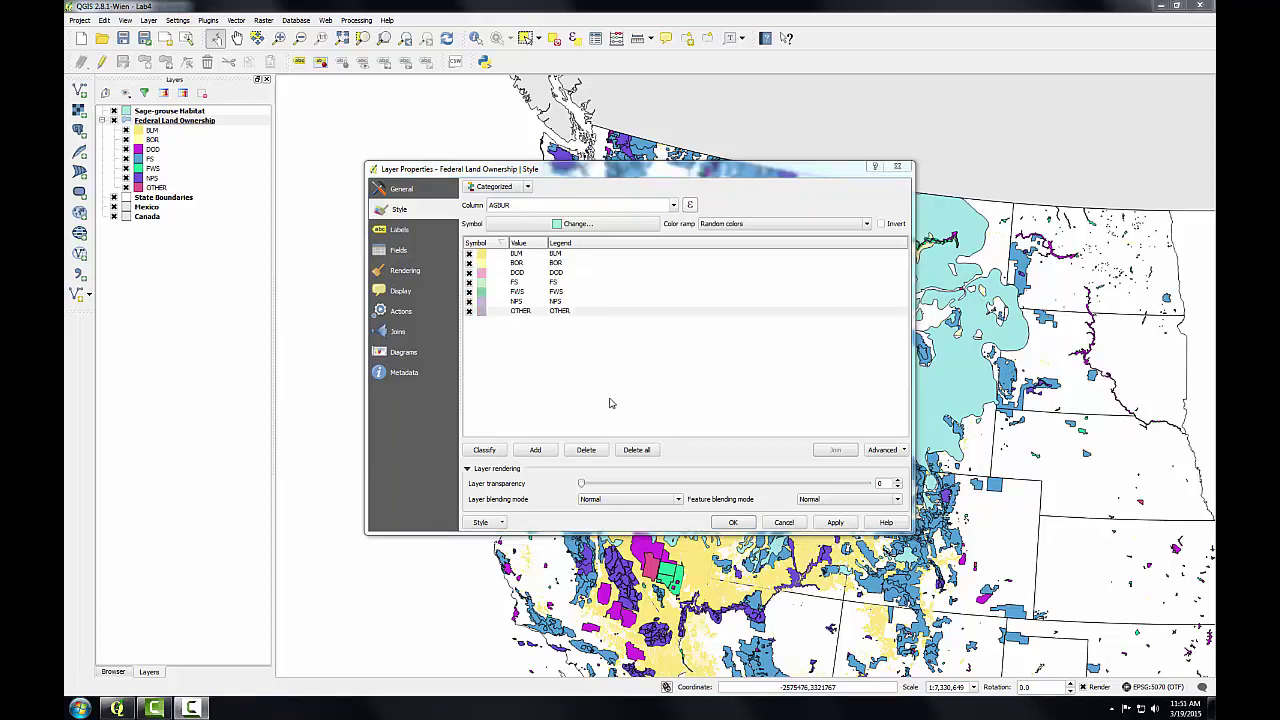
- Close Federal Land Ownership's Layer Properties with OK, keeping the pastel agency categories
{"action": "left_click", "coordinate": [731, 522]}
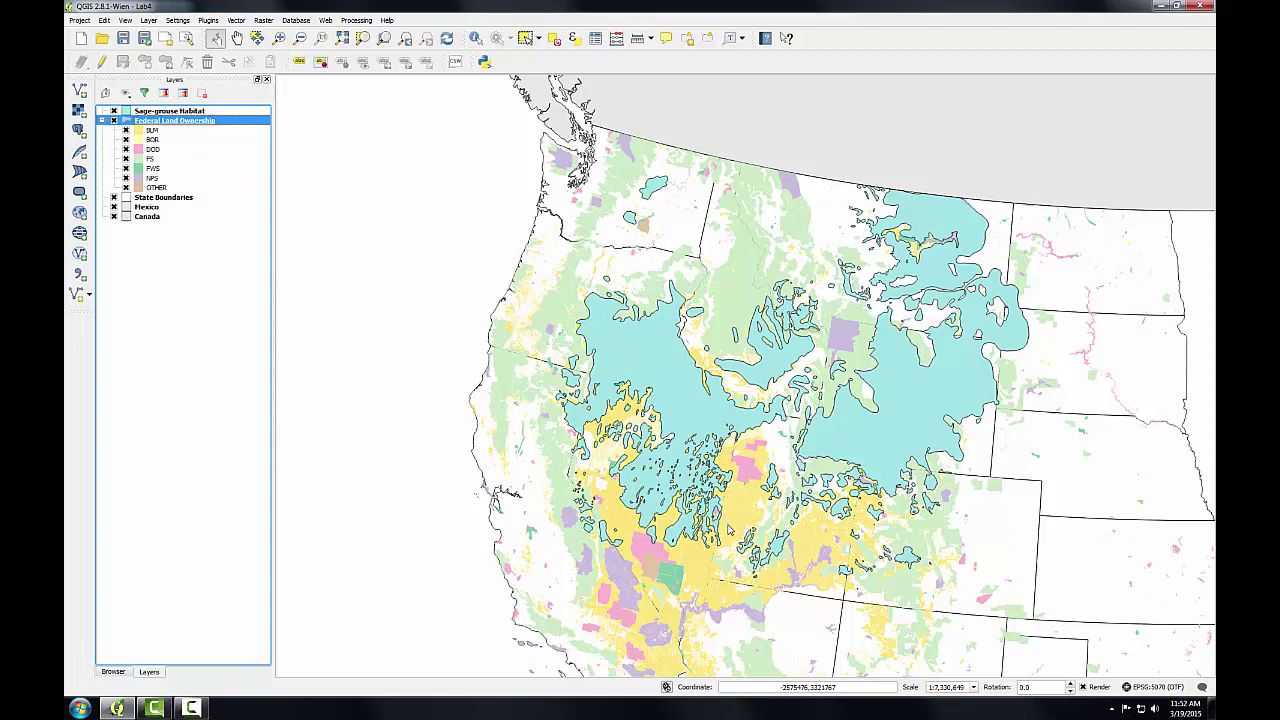
- Set the project's background colour to light cyan #e1ffff (red 225) in Project Properties
{"action": "left_click", "coordinate": [79, 20]}
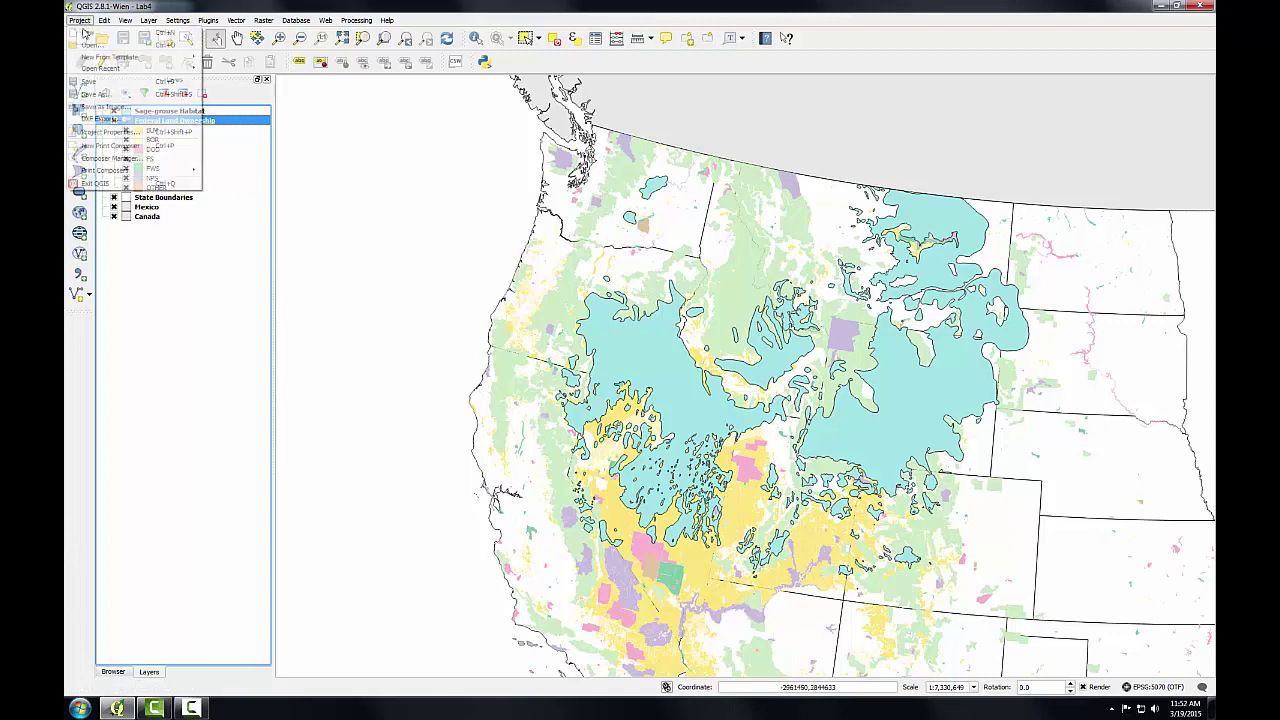
{"action": "left_click", "coordinate": [95, 131]}
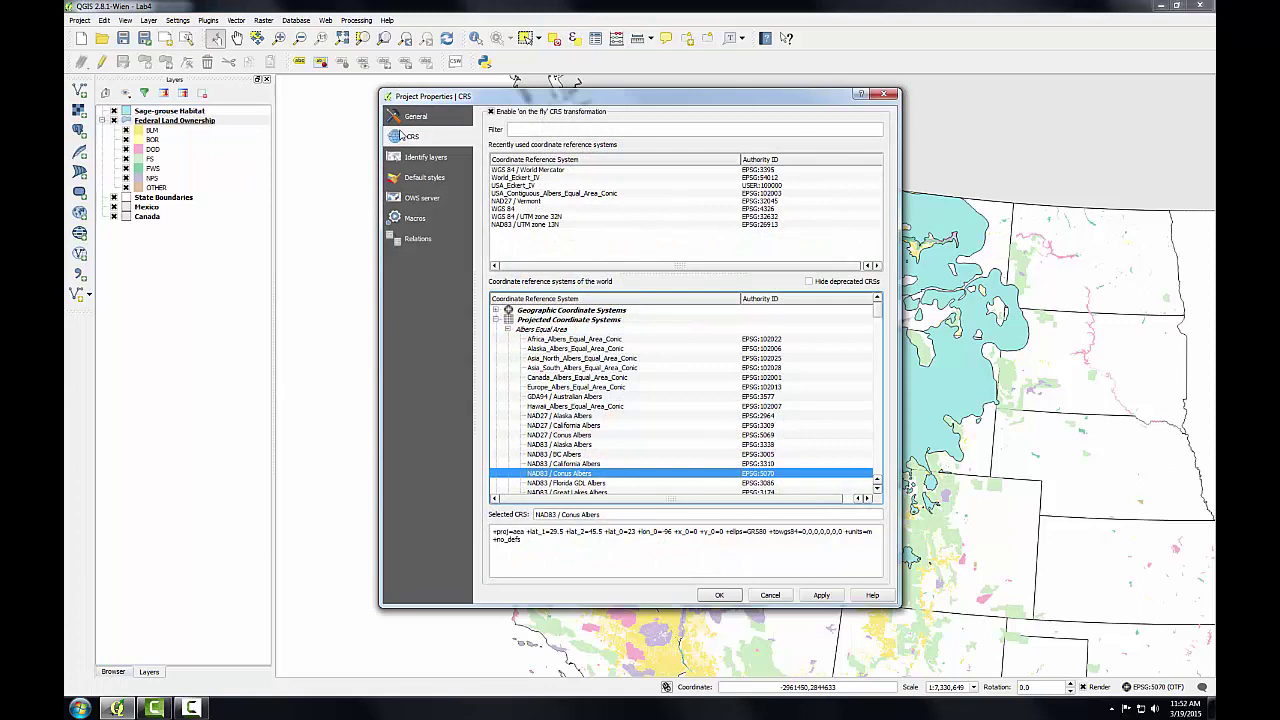
{"action": "left_click", "coordinate": [411, 117]}
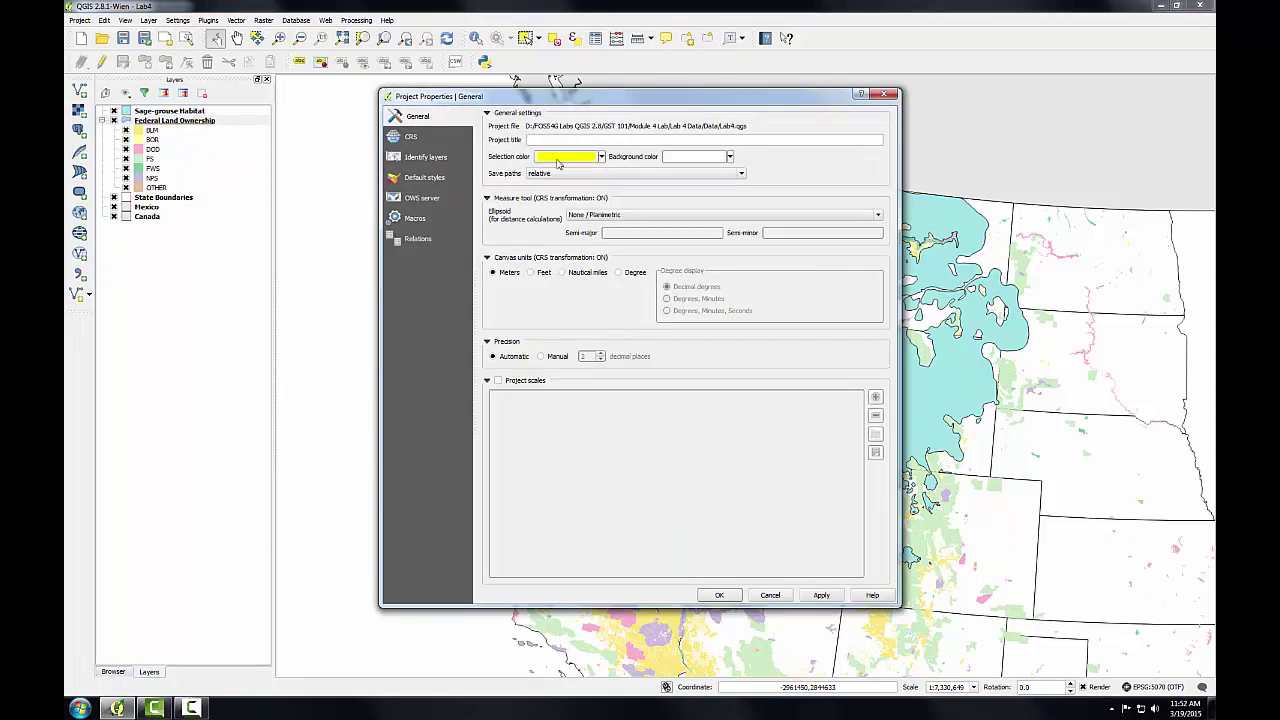
{"action": "left_click", "coordinate": [730, 157]}
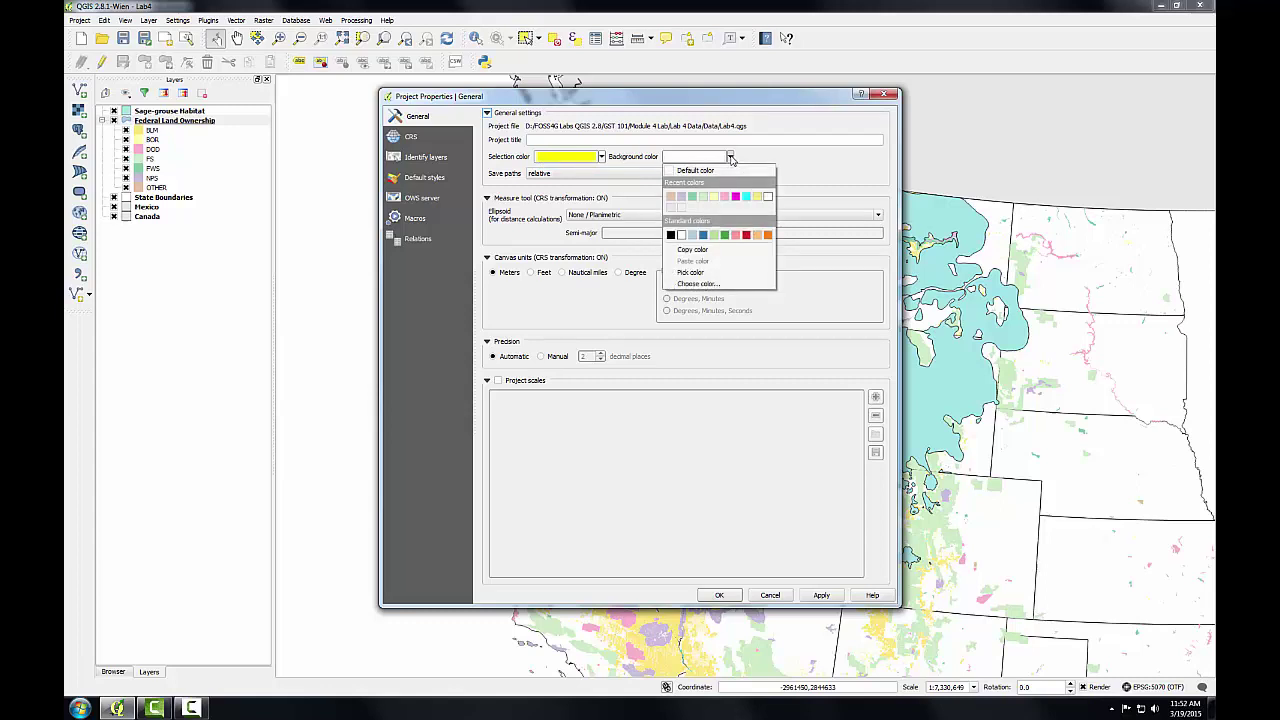
{"action": "left_click", "coordinate": [700, 284]}
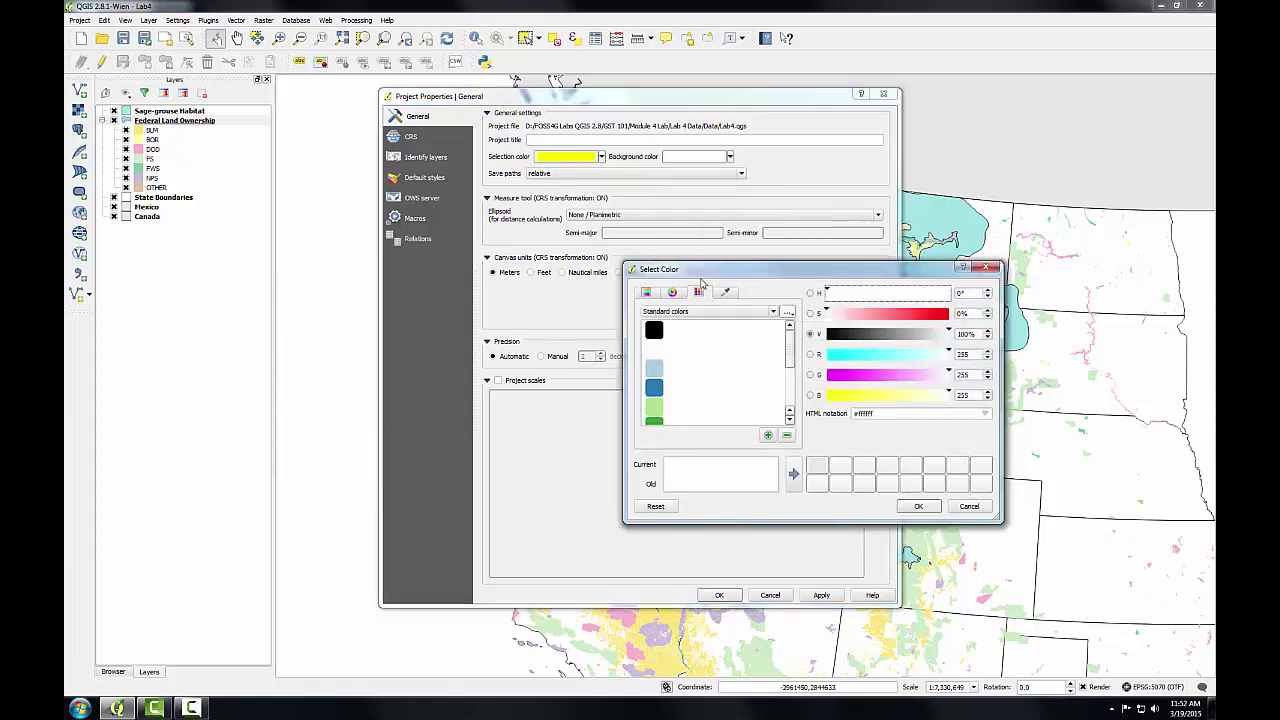
{"action": "double_click", "coordinate": [962, 355]}
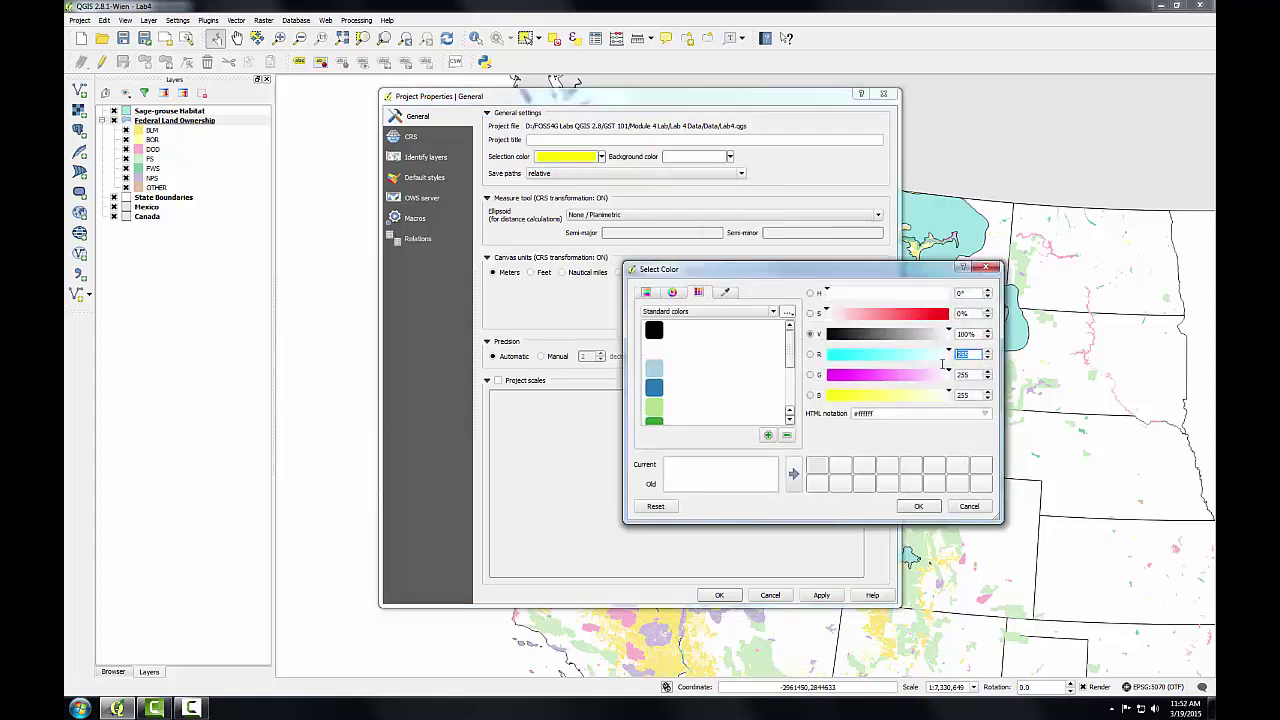
{"action": "type", "text": "225"}
{"action": "key", "text": "Tab"}
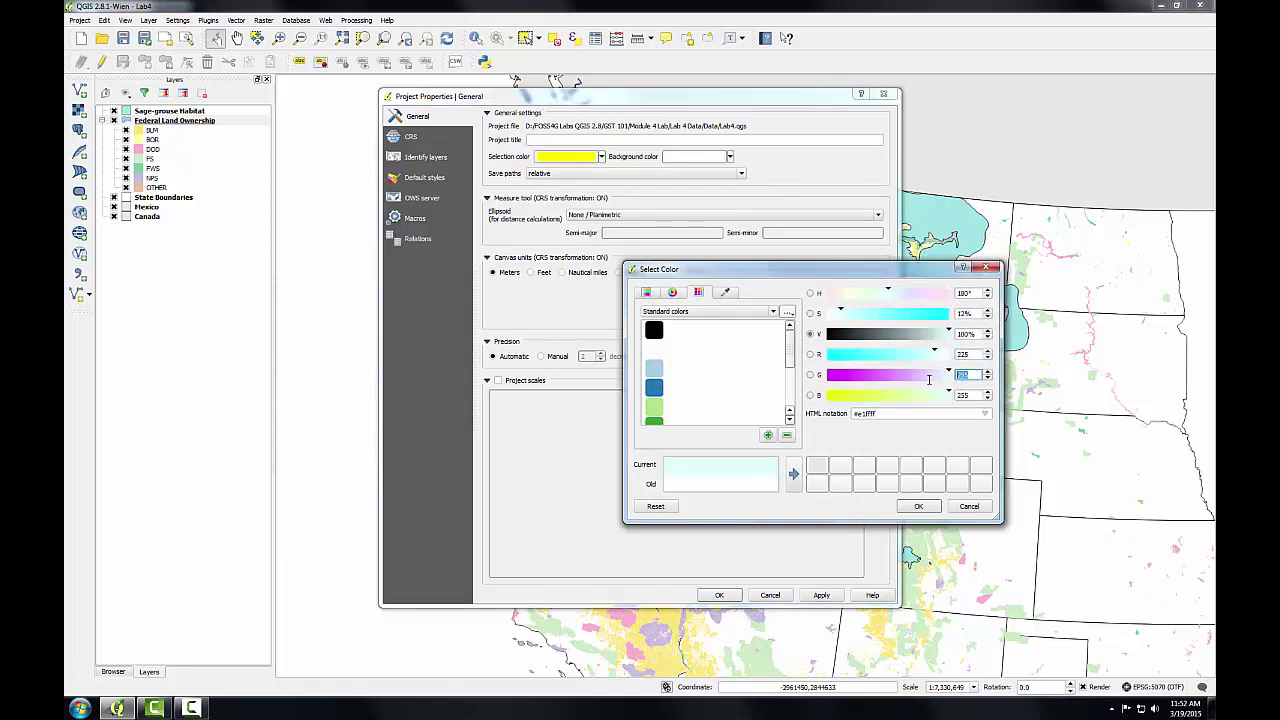
{"action": "left_click", "coordinate": [910, 506]}
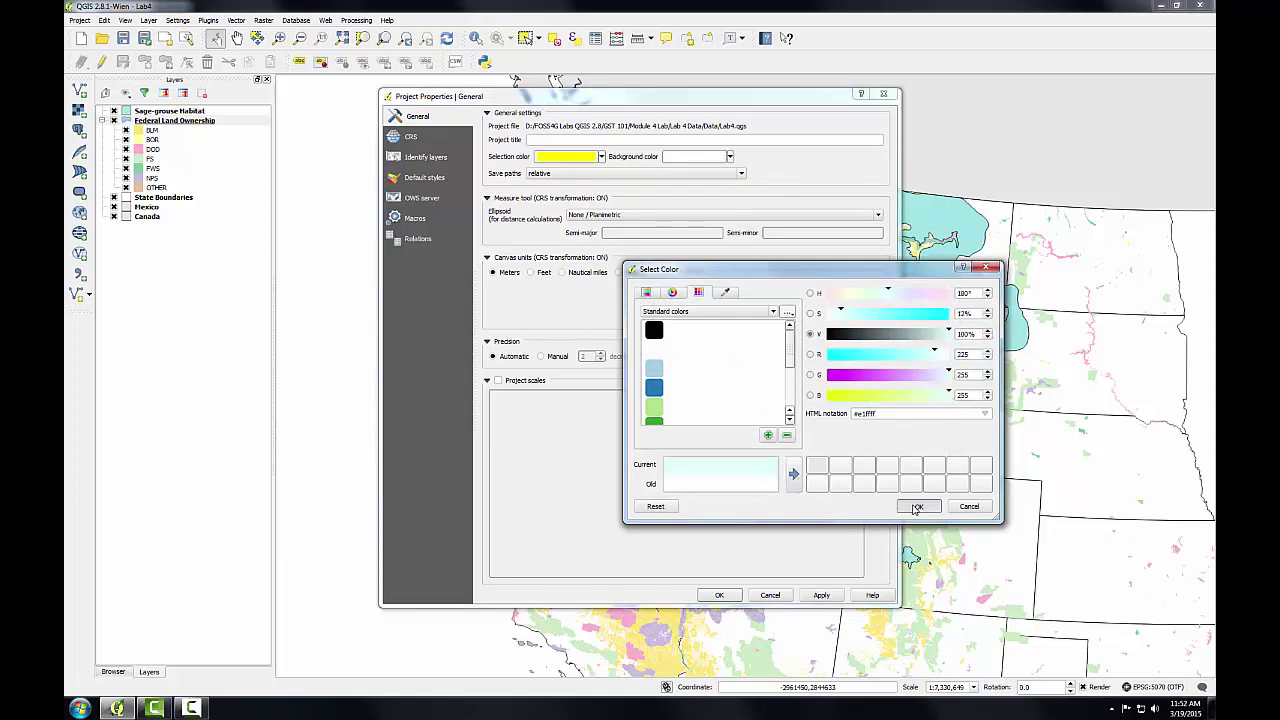
{"action": "left_click", "coordinate": [720, 595]}
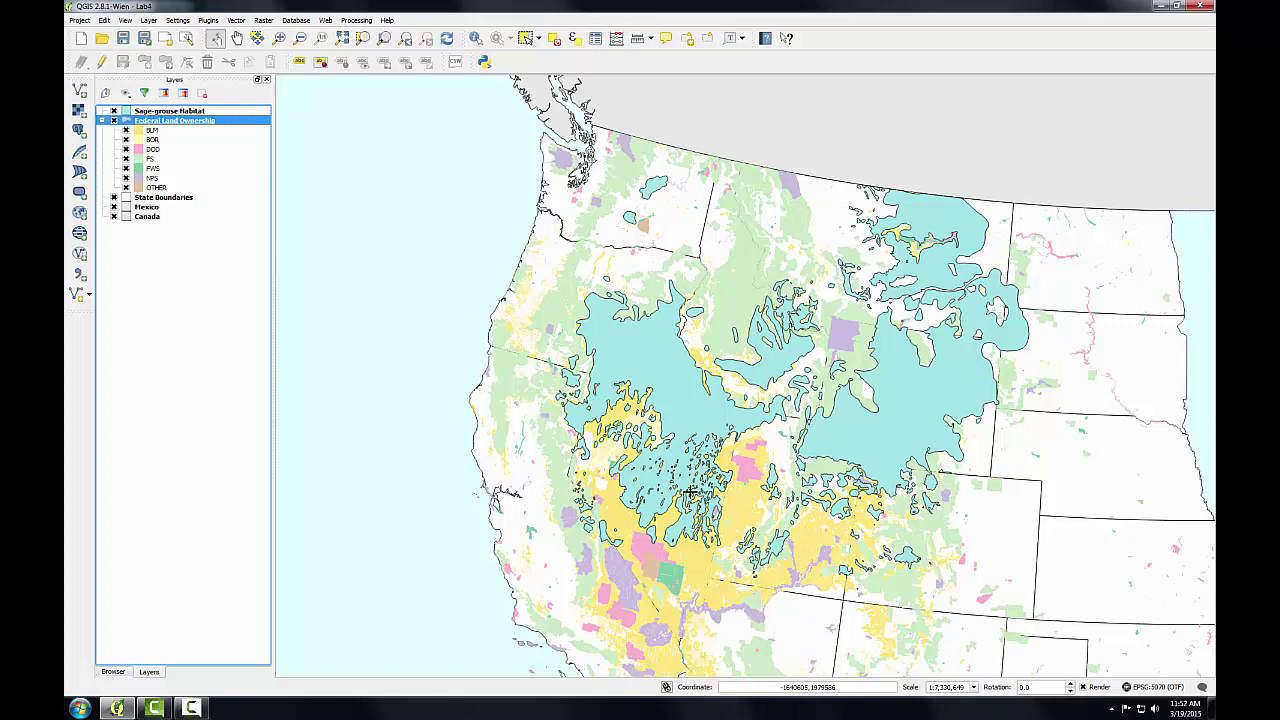
- Drag Western_states.shp from the Browser onto the map and move it to the top of the layers
{"action": "left_click", "coordinate": [113, 671]}
{"action": "left_click", "coordinate": [177, 218]}
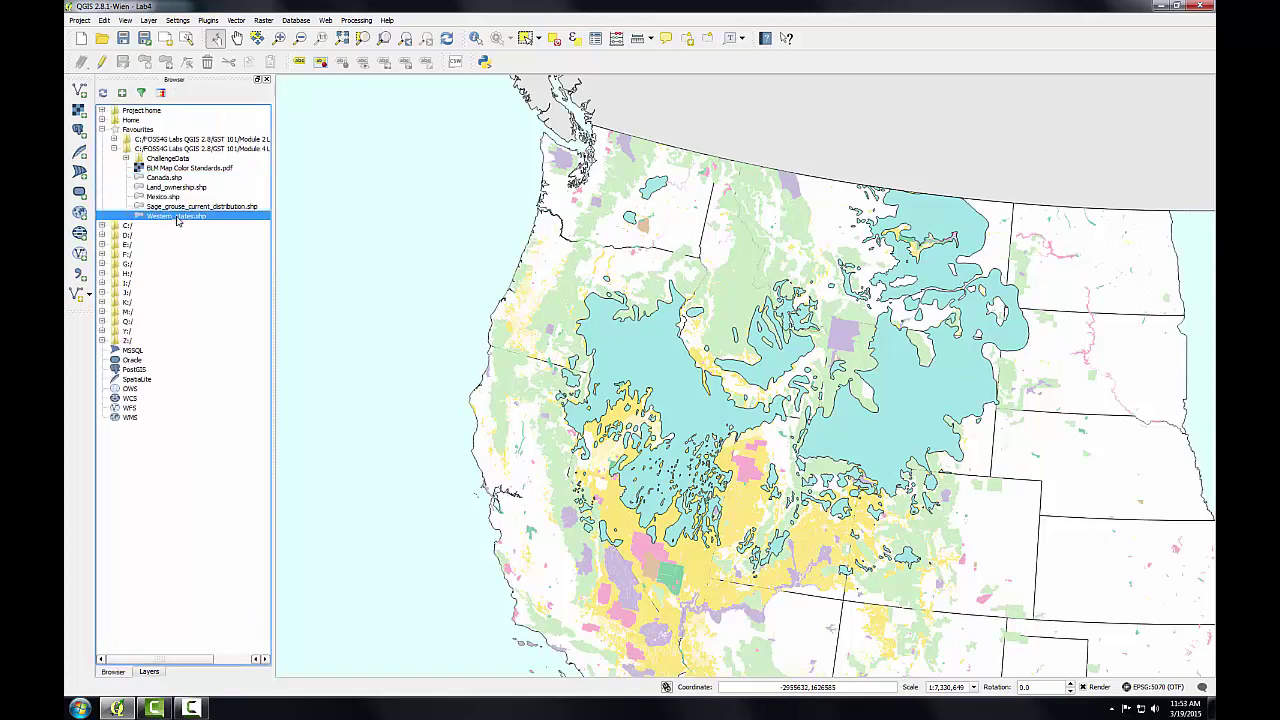
{"action": "left_click_drag", "start_coordinate": [177, 218], "coordinate": [471, 274]}
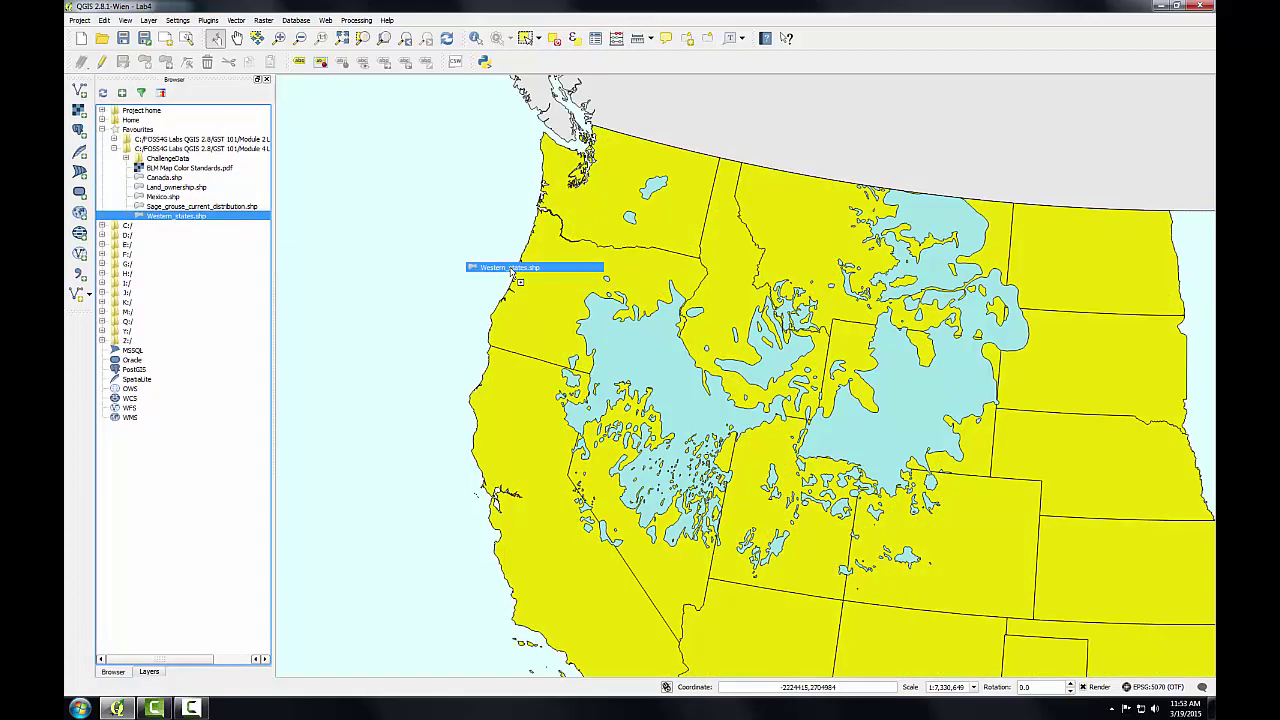
{"action": "left_click", "coordinate": [149, 672]}
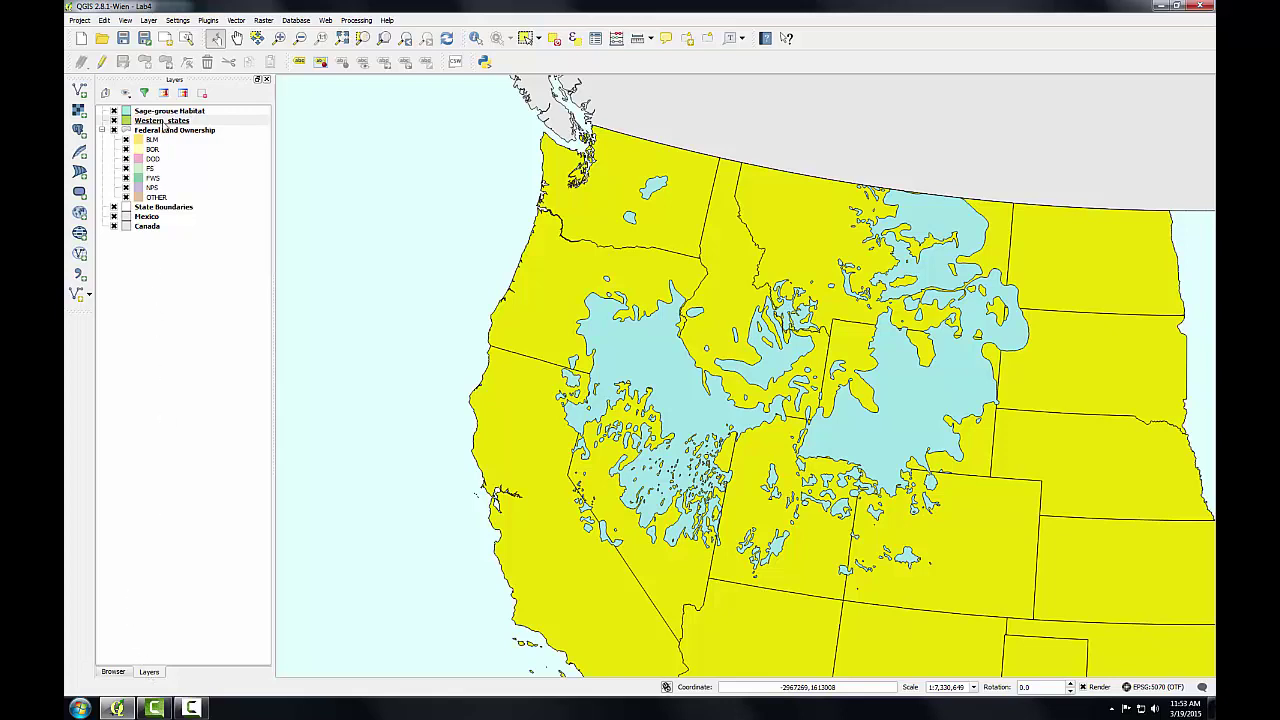
{"action": "left_click_drag", "start_coordinate": [163, 121], "coordinate": [159, 113]}
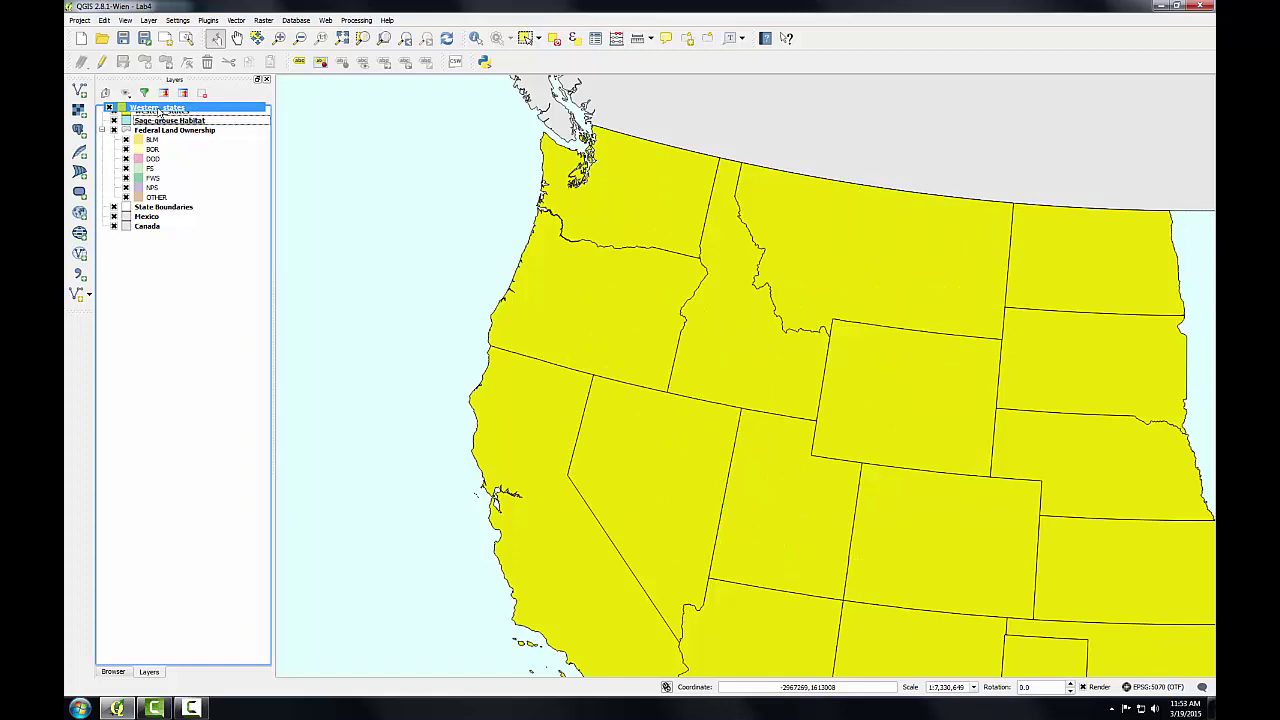
- Make Western_states hollow with a No Brush fill and a 0.46 mm black border
{"action": "double_click", "coordinate": [159, 111]}
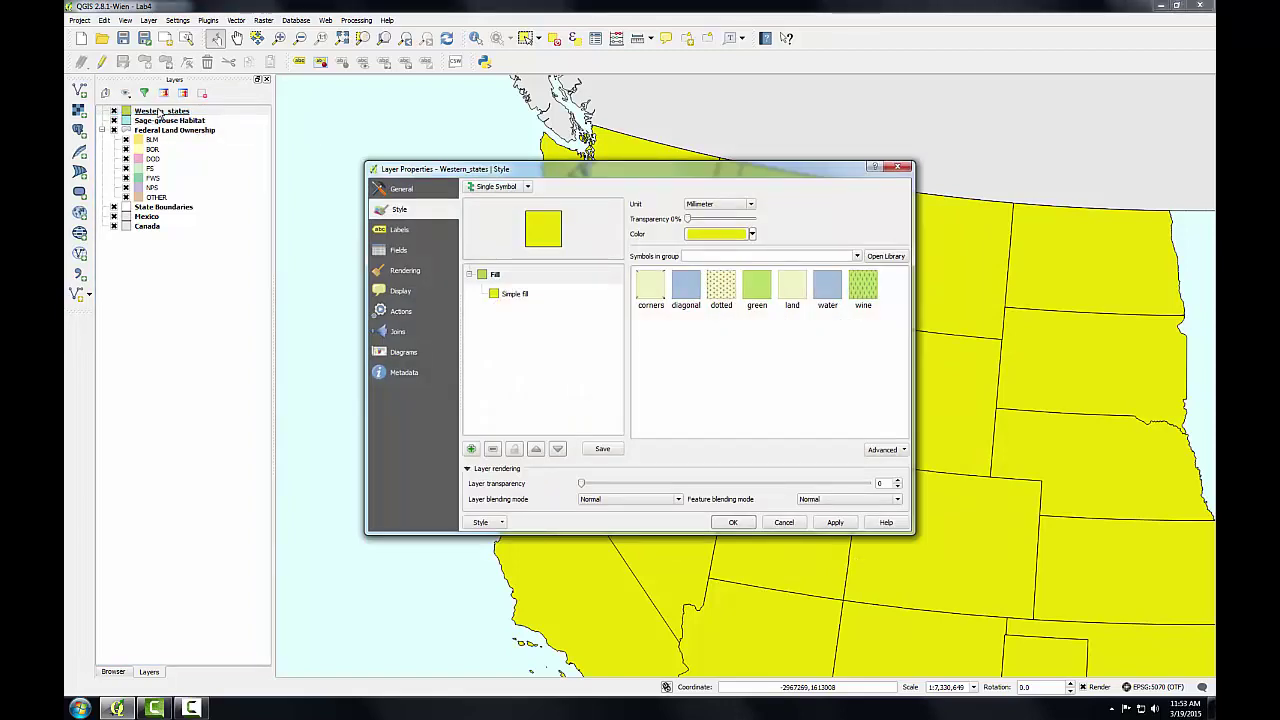
{"action": "left_click", "coordinate": [513, 294]}
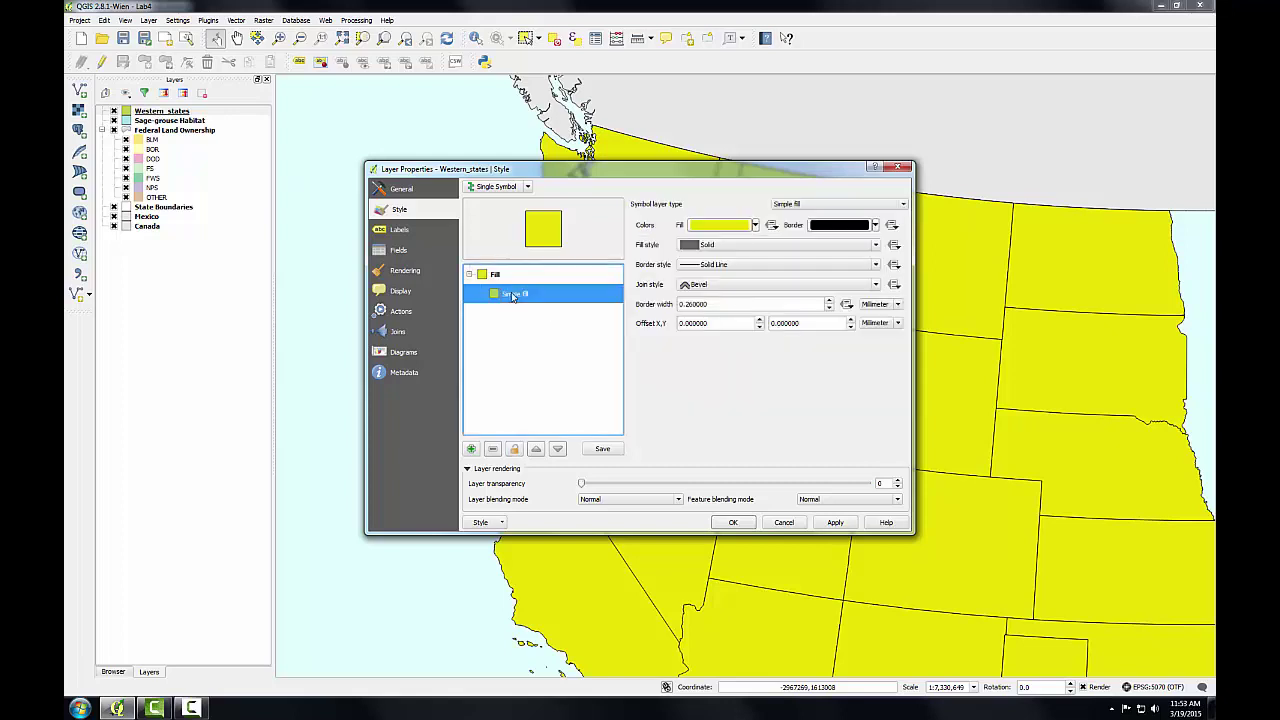
{"action": "left_click", "coordinate": [759, 245]}
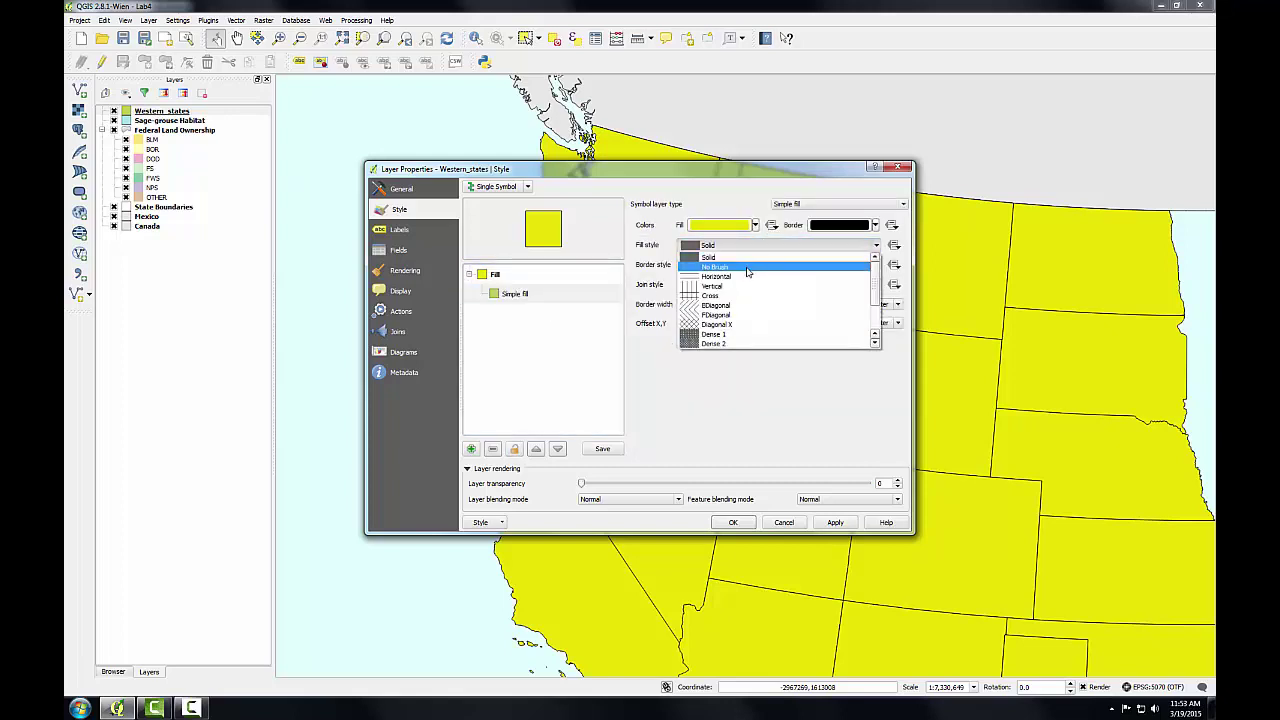
{"action": "left_click", "coordinate": [747, 268]}
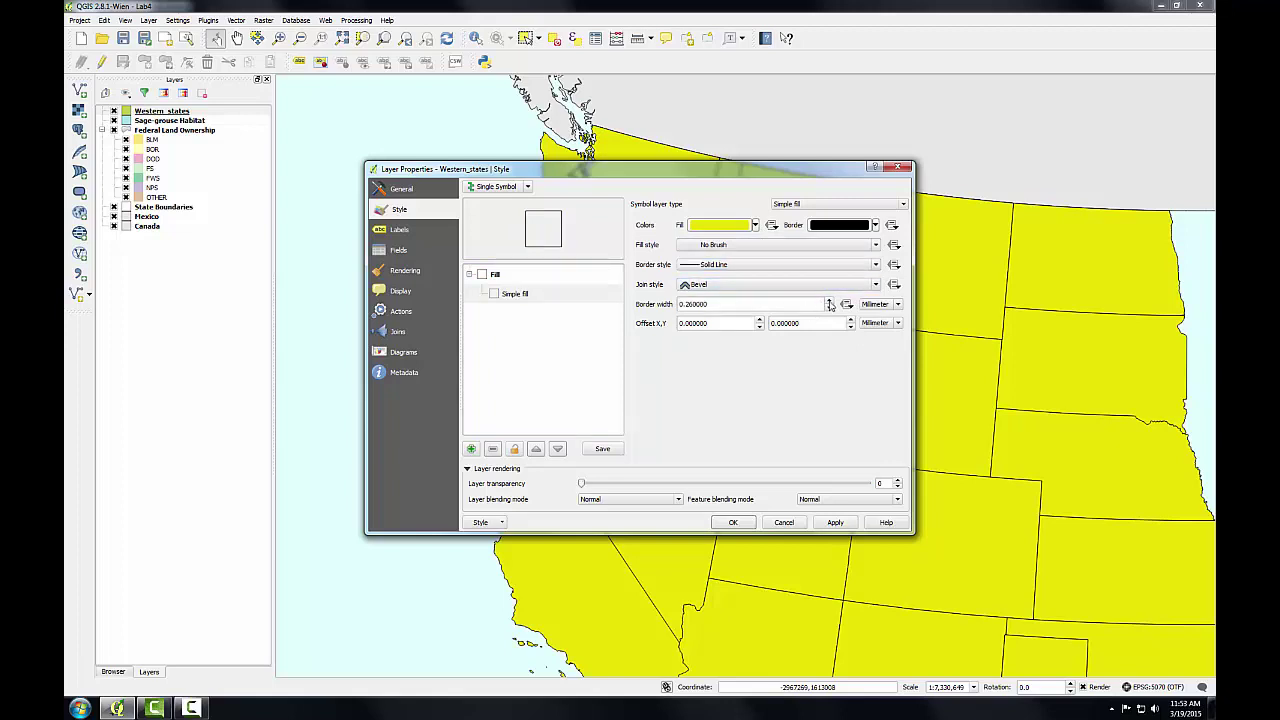
{"action": "left_click", "coordinate": [829, 300]}
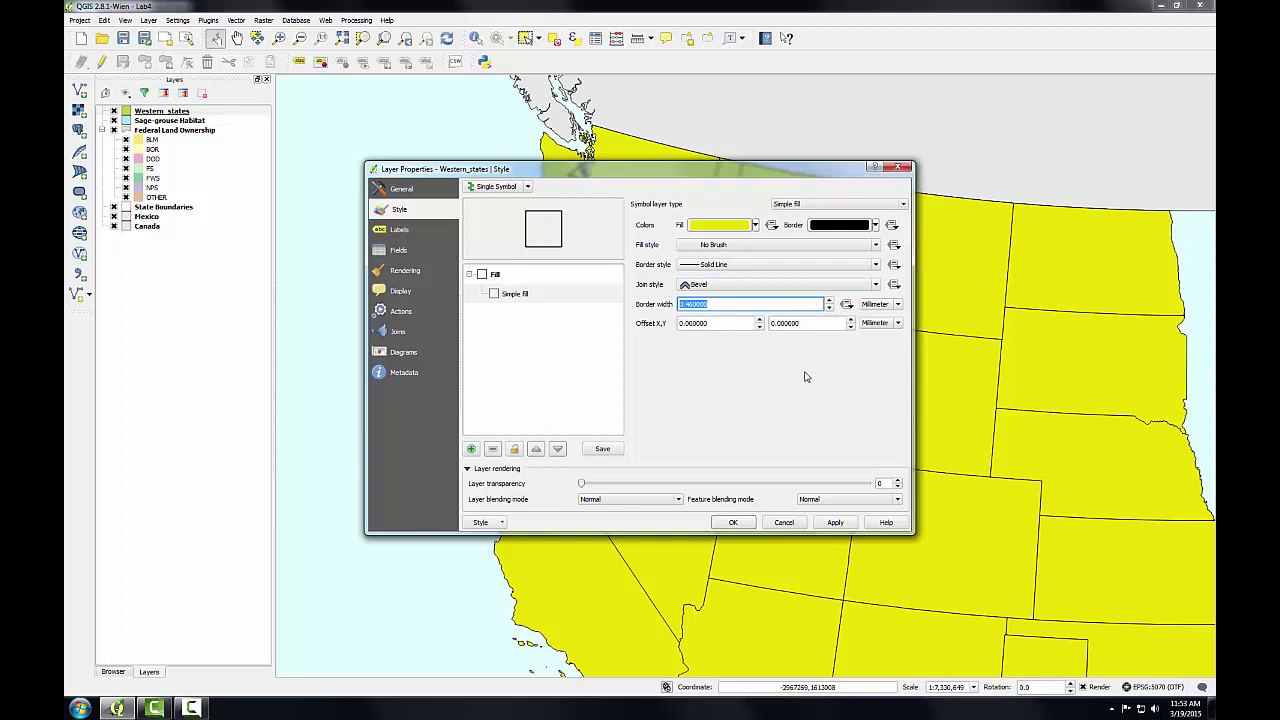
{"action": "left_click", "coordinate": [732, 524]}
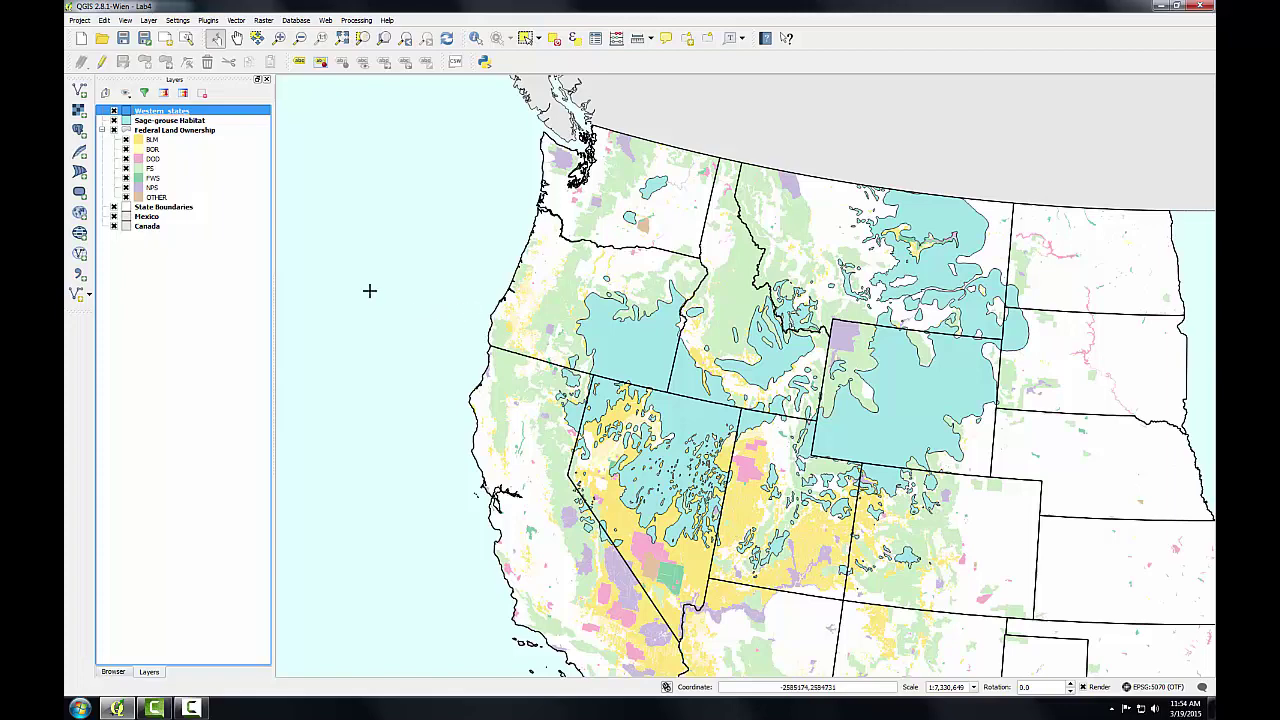
- Set the Sage-grouse Habitat simple fill colour to purple RGB 170, 0, 255
{"action": "double_click", "coordinate": [172, 121]}
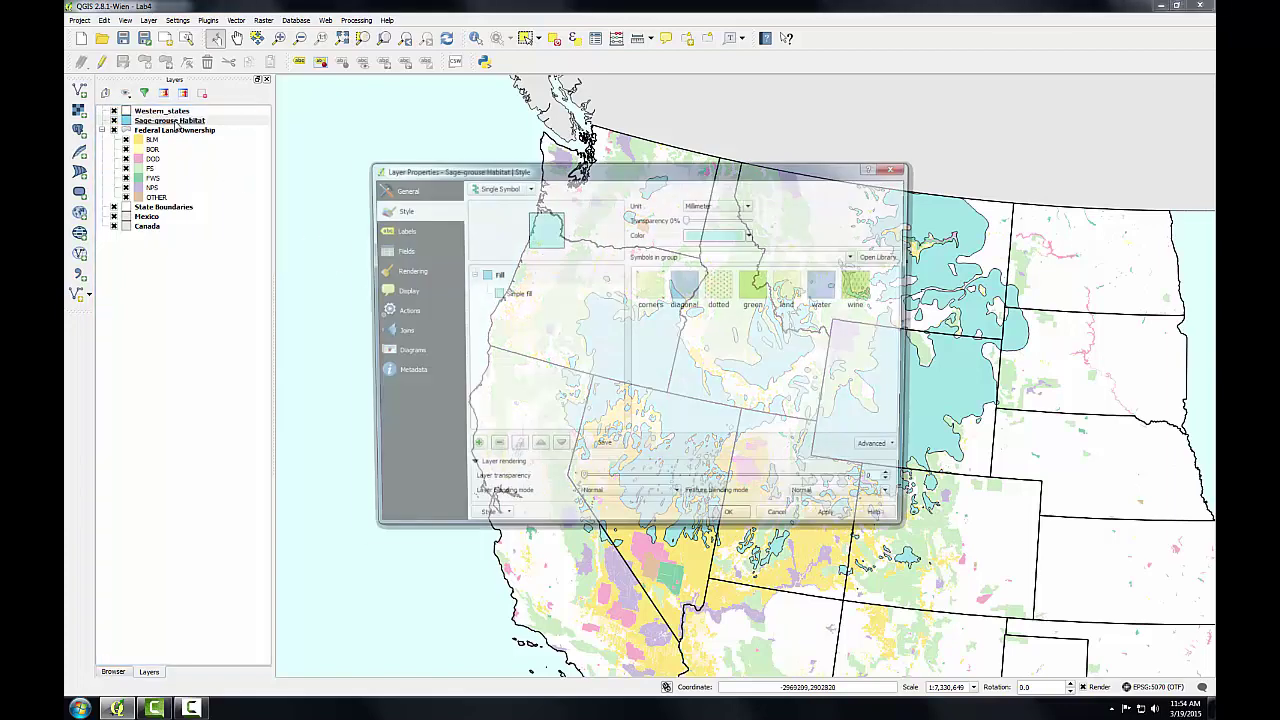
{"action": "left_click", "coordinate": [510, 296]}
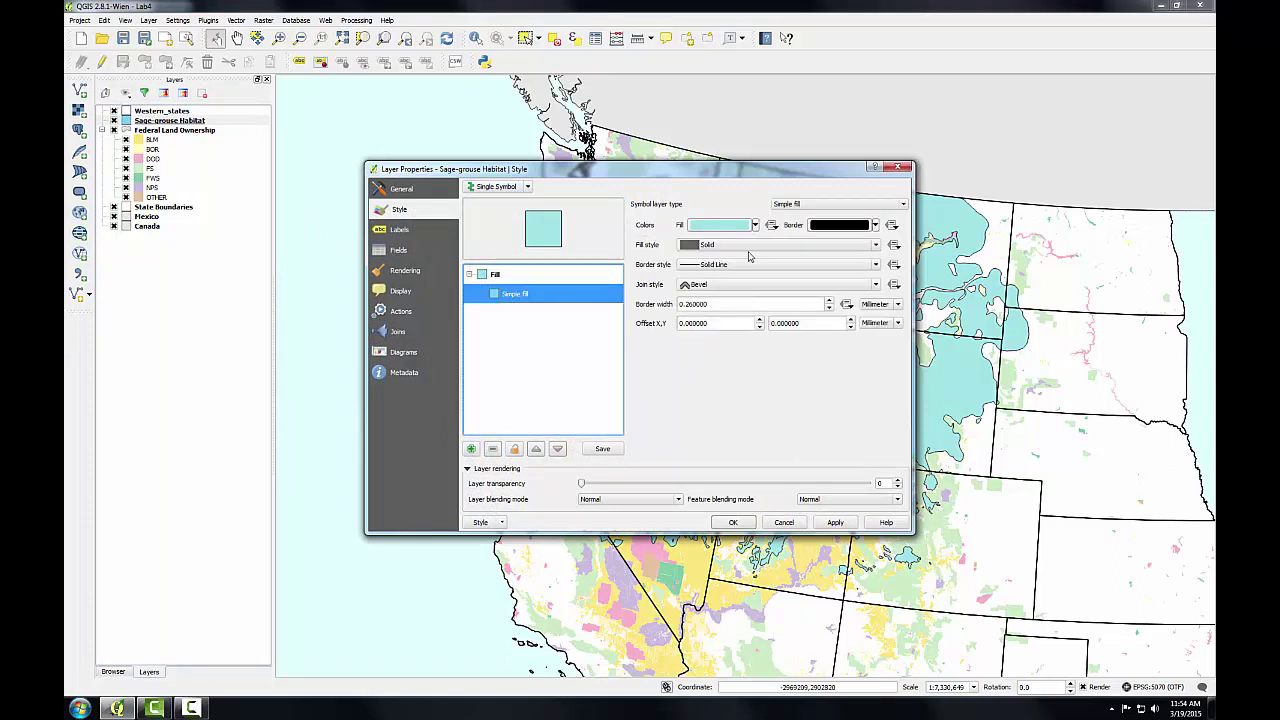
{"action": "left_click", "coordinate": [755, 225]}
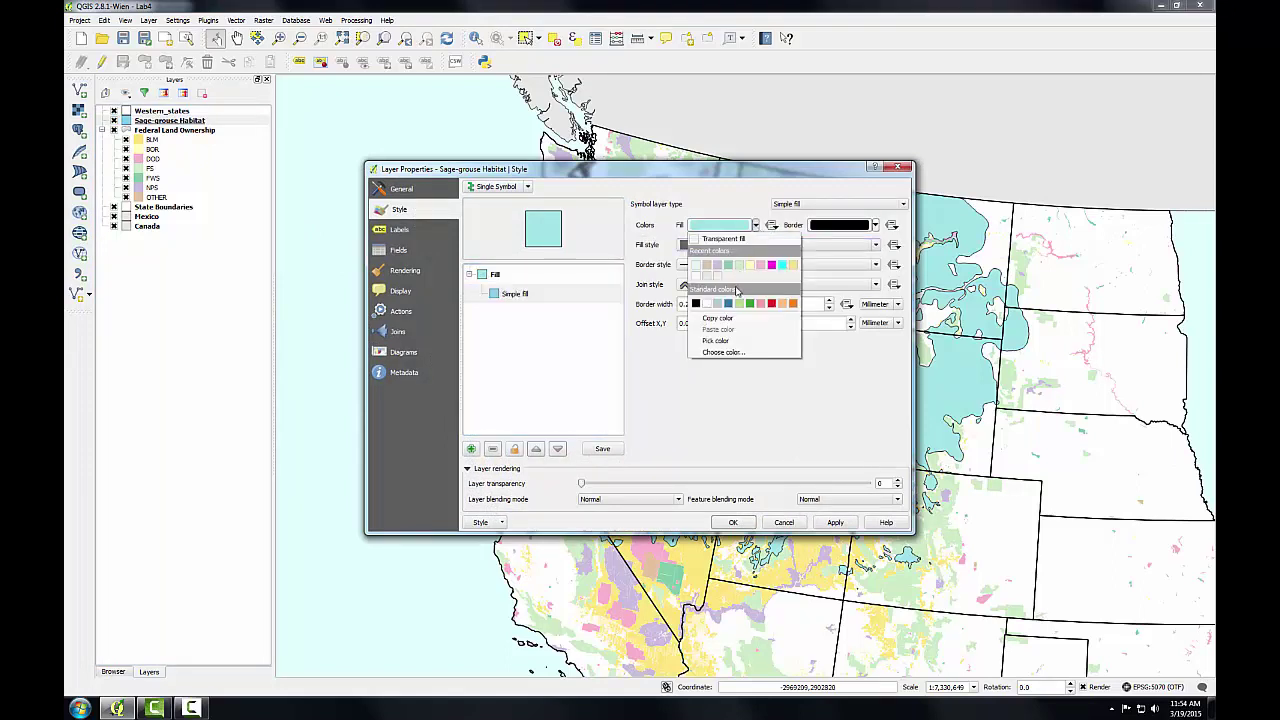
{"action": "left_click", "coordinate": [732, 354]}
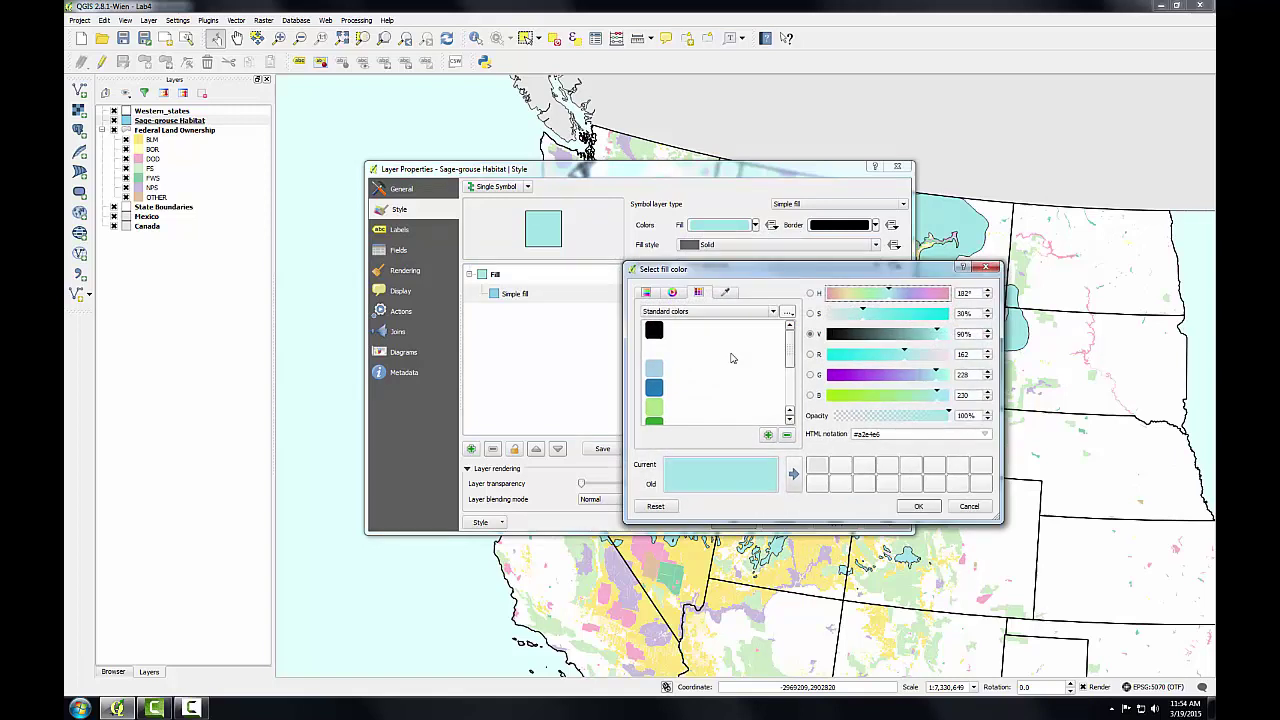
{"action": "double_click", "coordinate": [962, 354]}
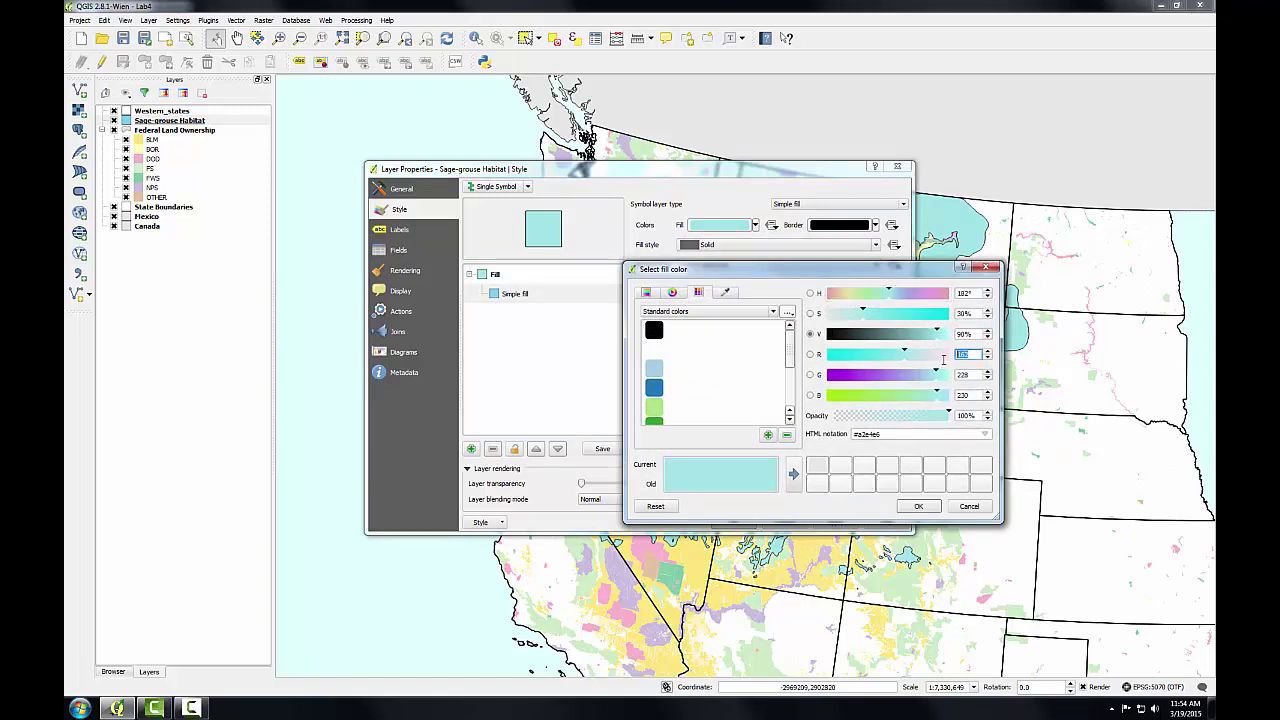
{"action": "type", "text": "170"}
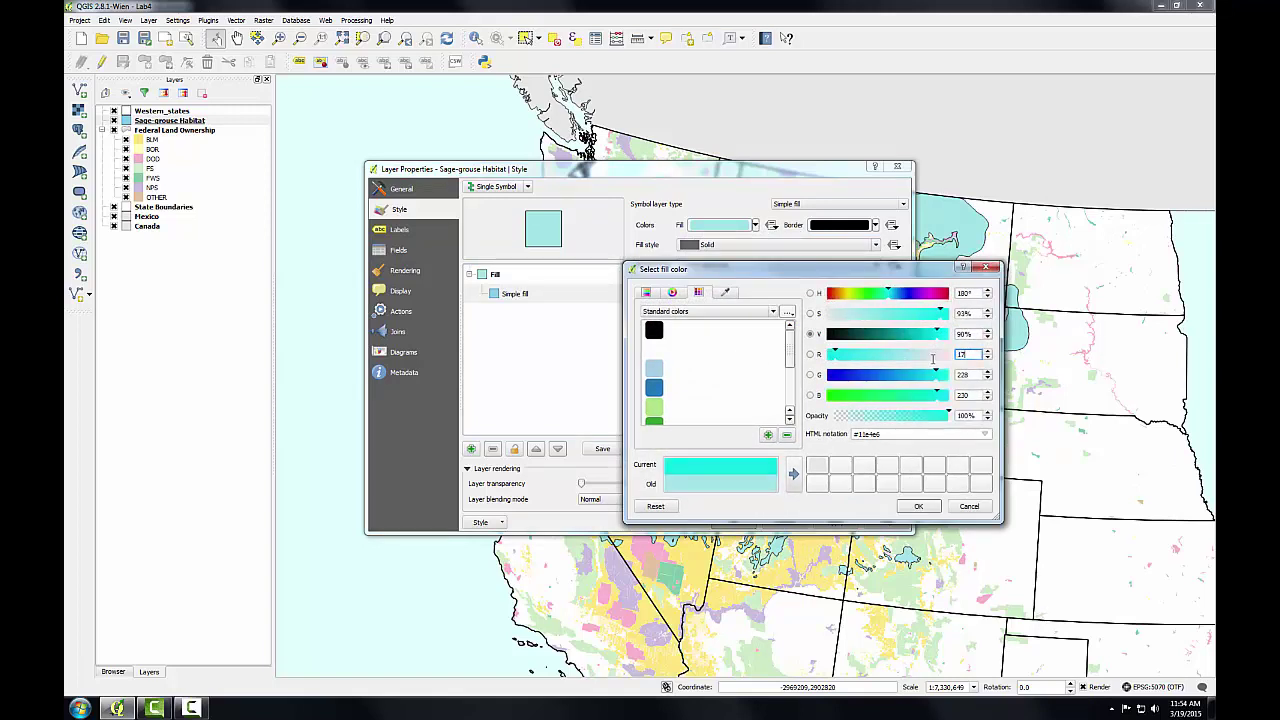
{"action": "double_click", "coordinate": [966, 374]}
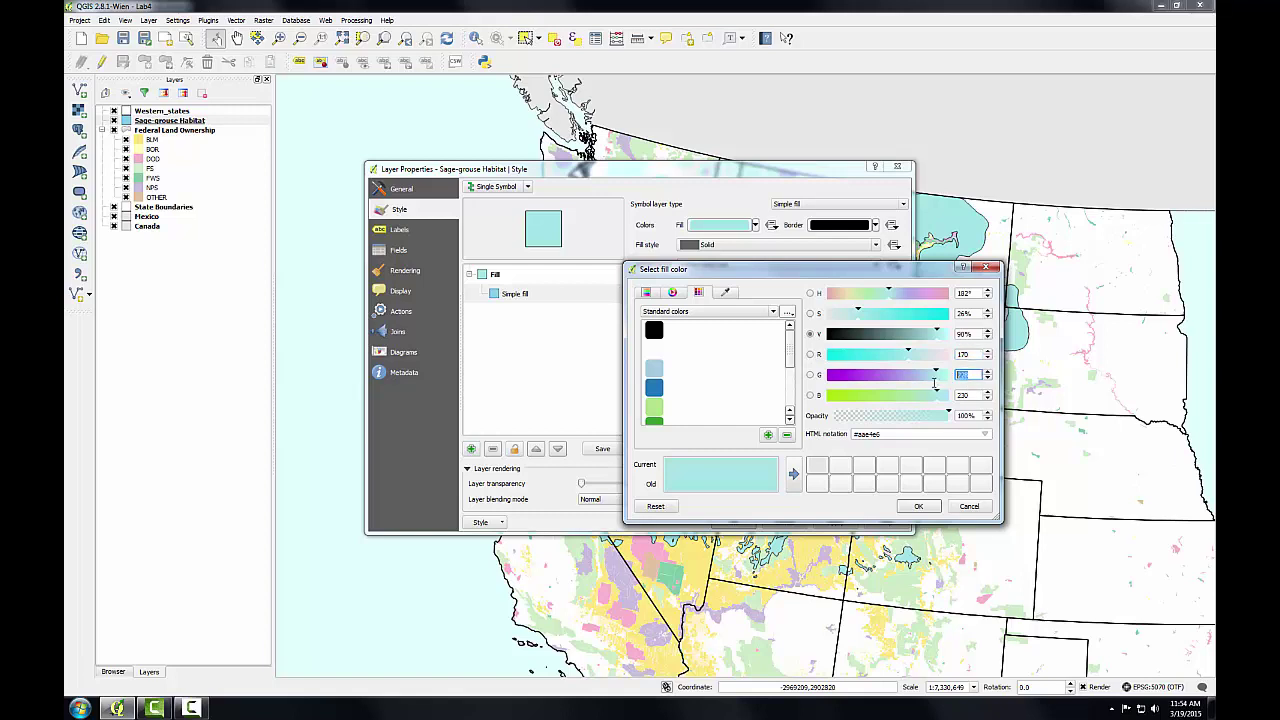
{"action": "type", "text": "0"}
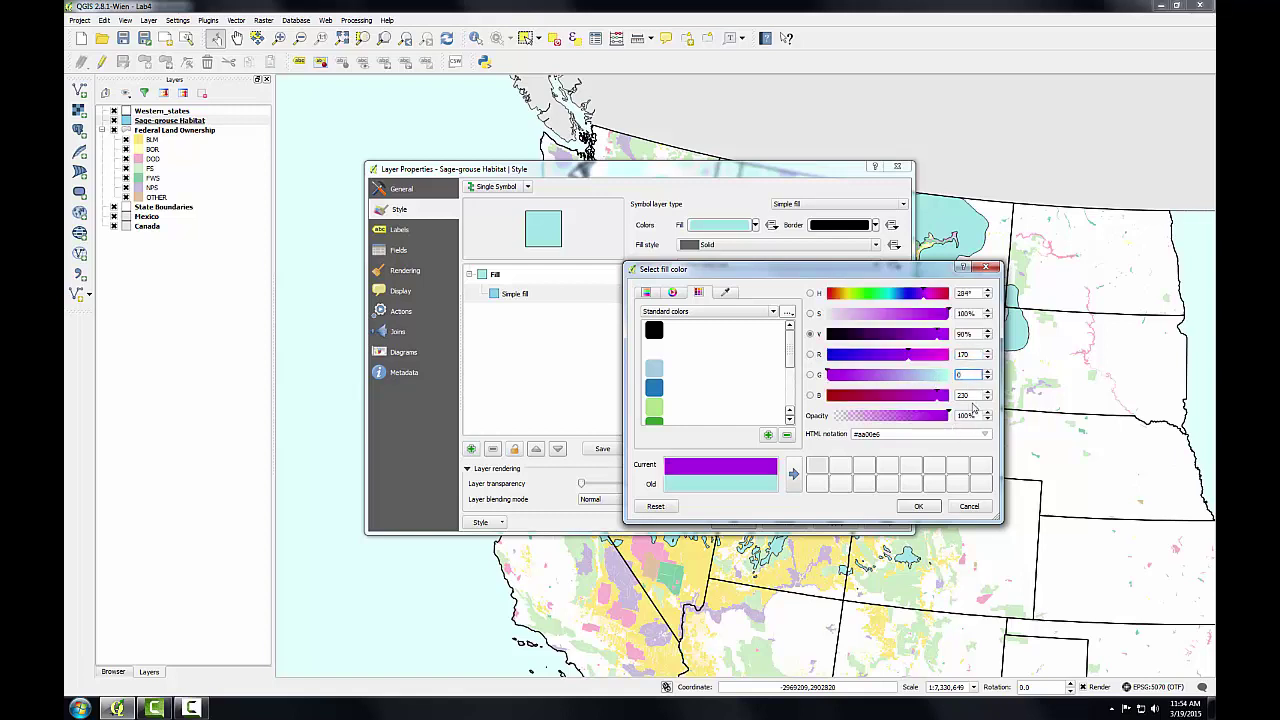
{"action": "double_click", "coordinate": [966, 395]}
{"action": "double_click", "coordinate": [964, 395]}
{"action": "type", "text": "255"}
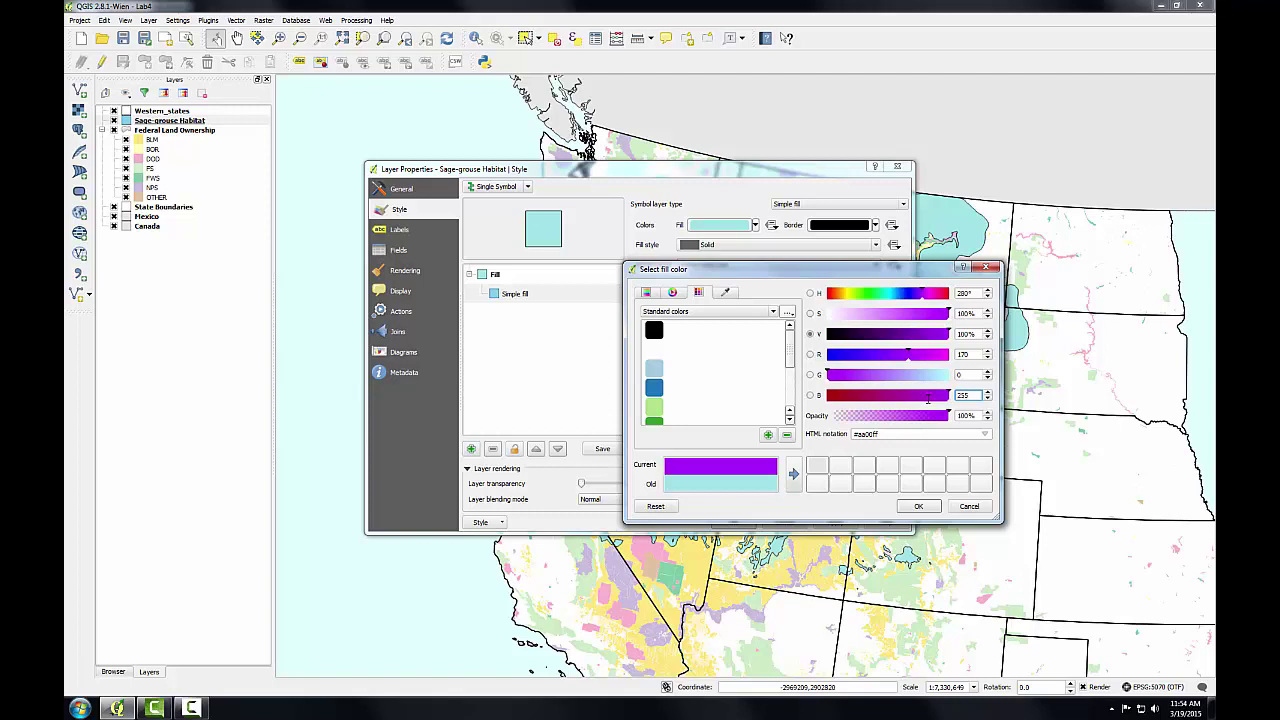
{"action": "left_click", "coordinate": [920, 507]}
- Set the habitat border colour to deeper purple RGB 142, 0, 213
{"action": "left_click", "coordinate": [876, 226]}
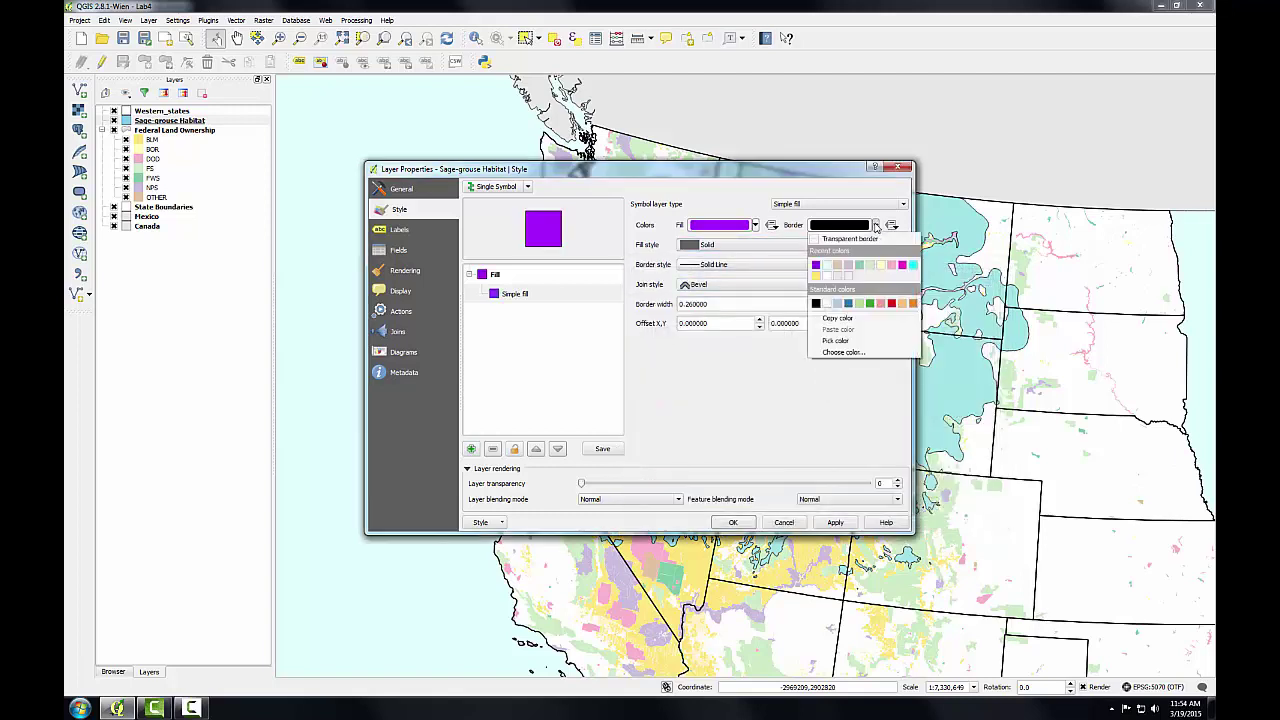
{"action": "left_click", "coordinate": [848, 352]}
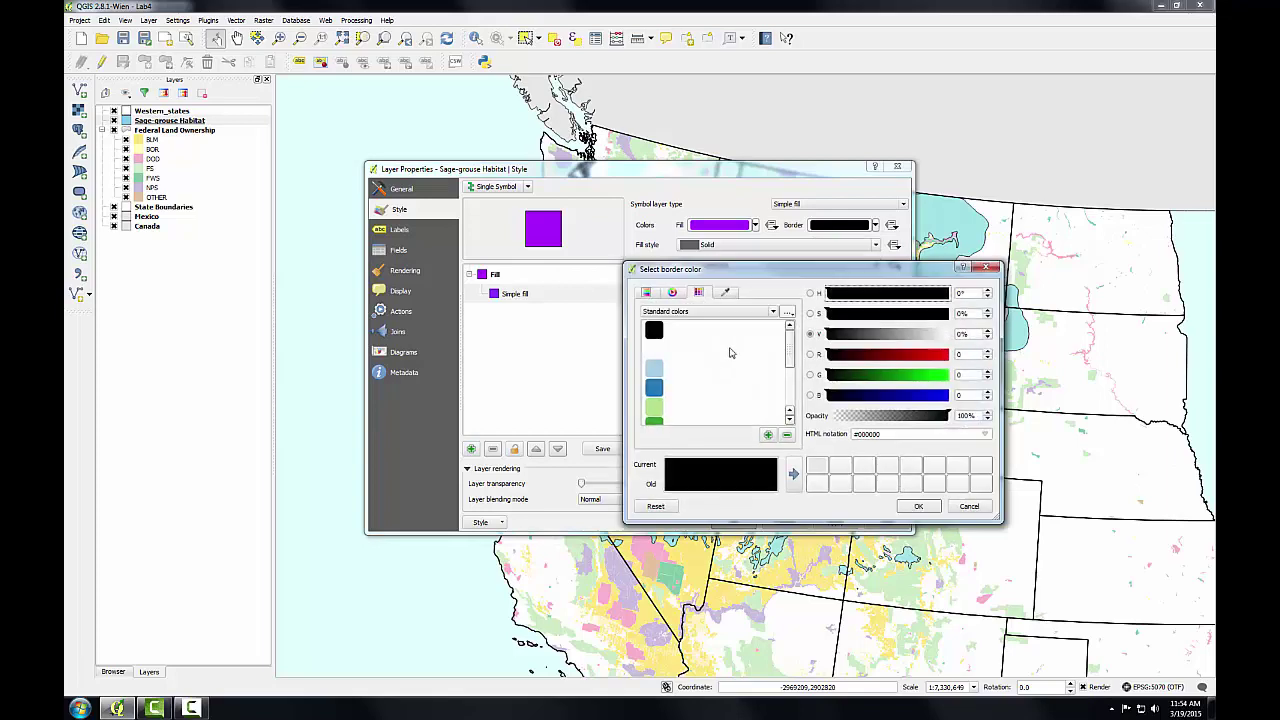
{"action": "double_click", "coordinate": [973, 354]}
{"action": "type", "text": "142"}
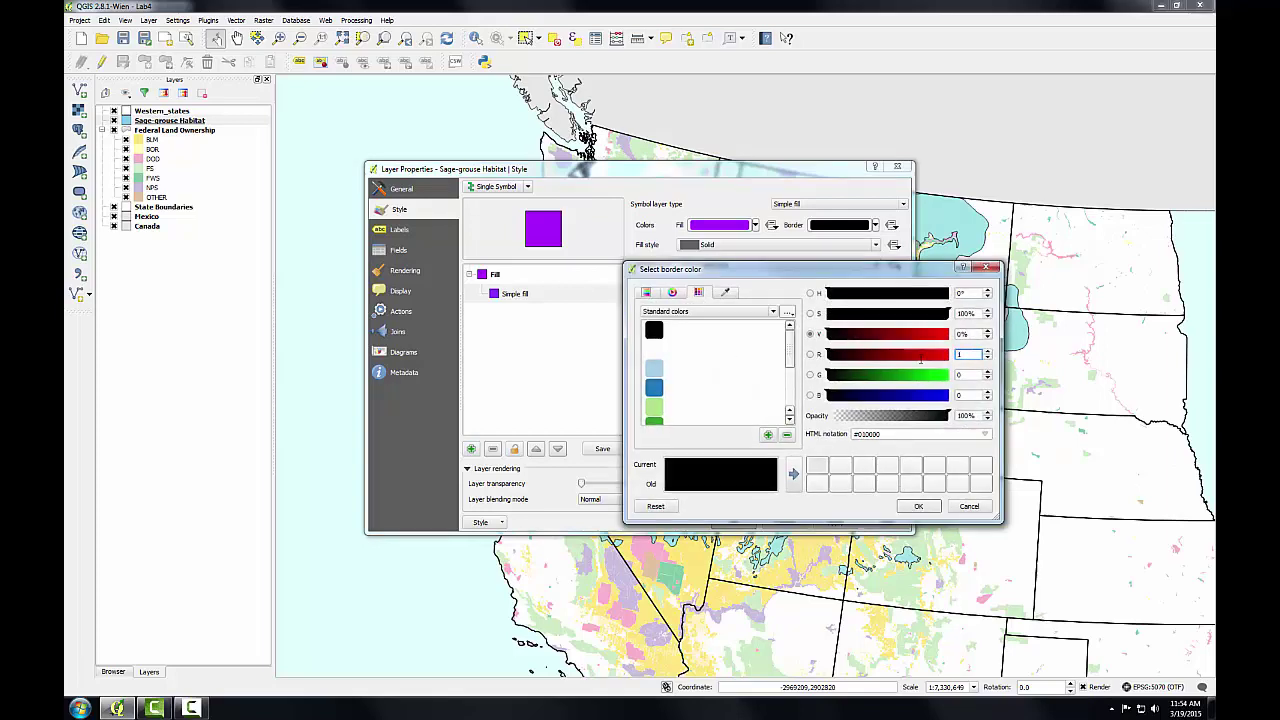
{"action": "double_click", "coordinate": [962, 375]}
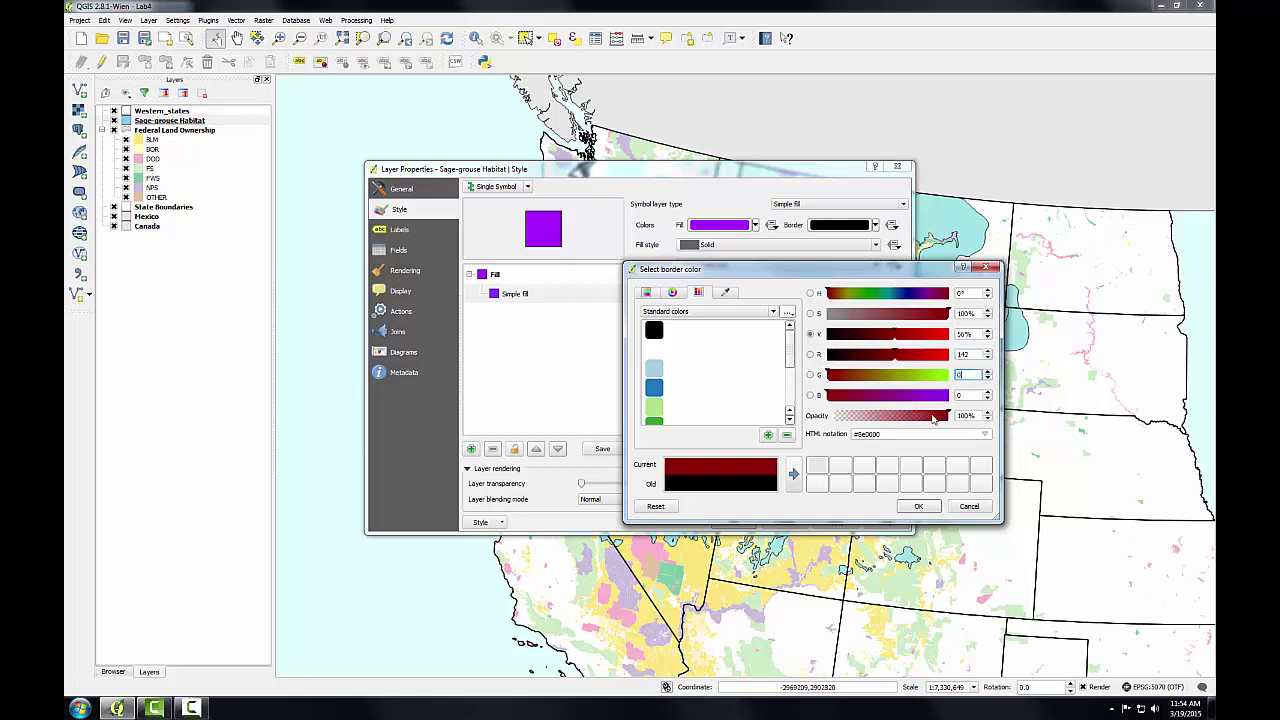
{"action": "double_click", "coordinate": [964, 395]}
{"action": "type", "text": "213"}
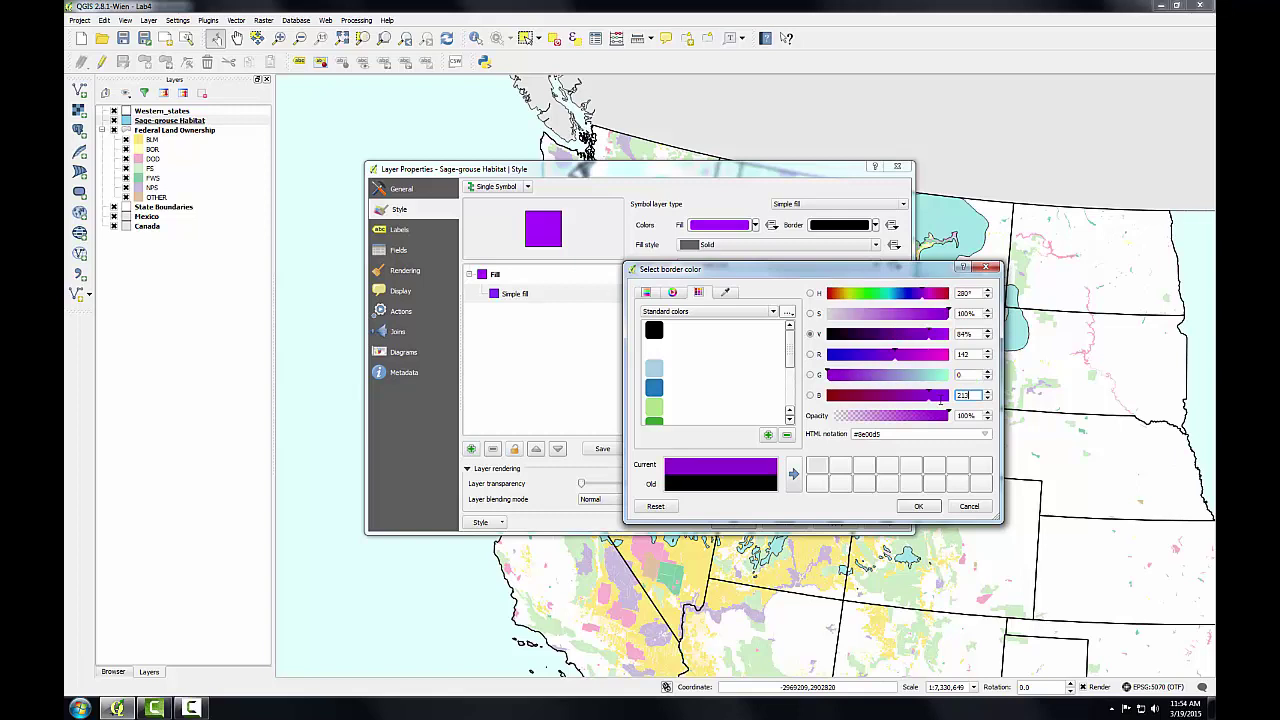
{"action": "left_click", "coordinate": [918, 506]}
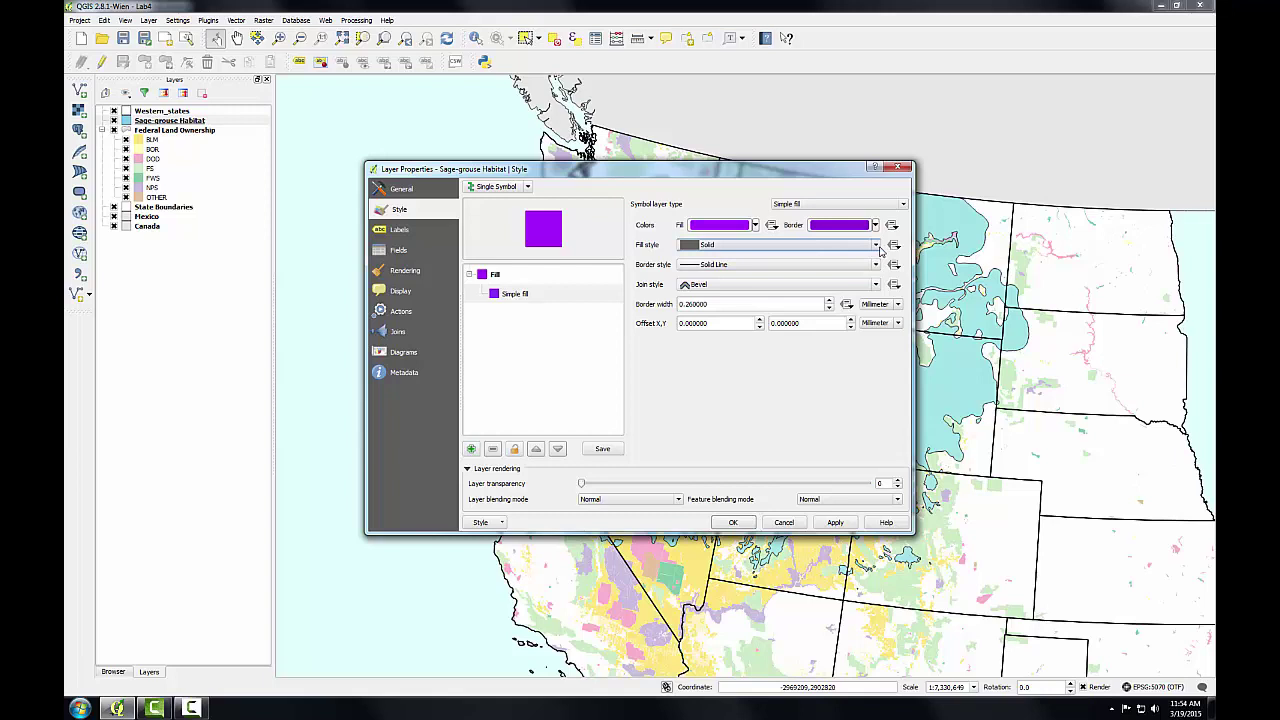
- Switch the habitat fill style to FDiagonal hatching with a 0.46 mm border and apply it
{"action": "left_click", "coordinate": [877, 246]}
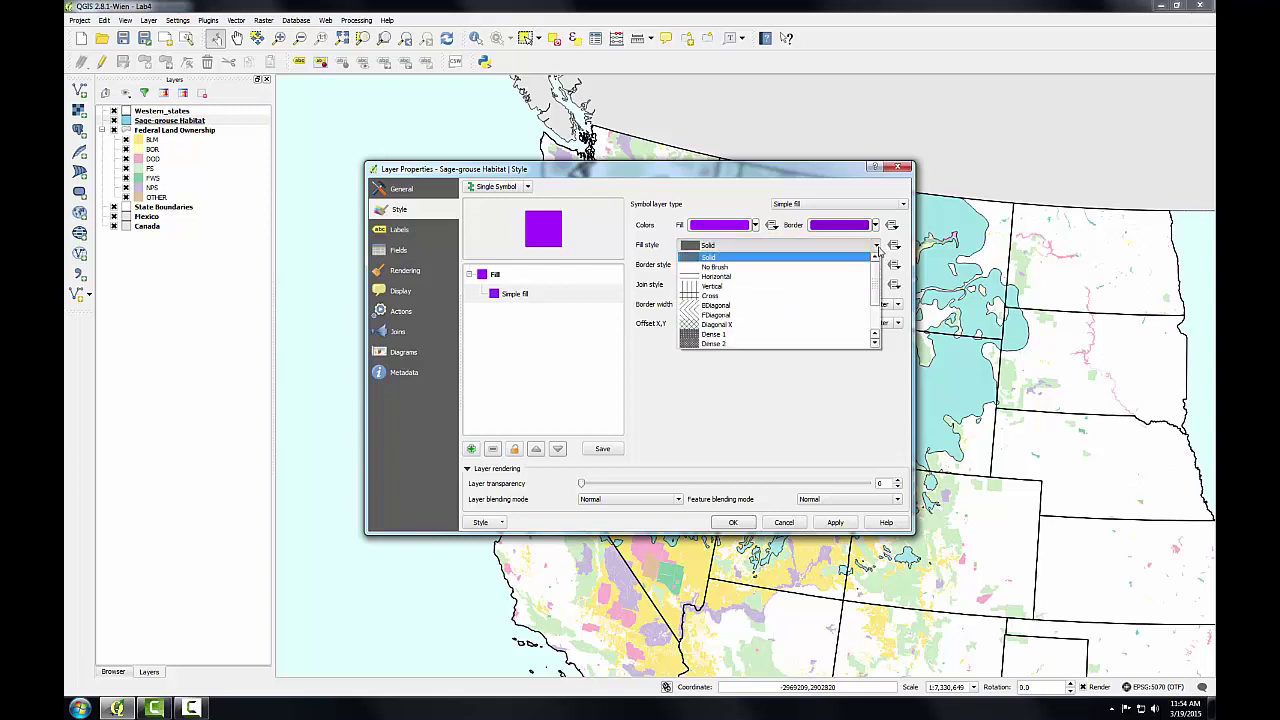
{"action": "left_click", "coordinate": [741, 316]}
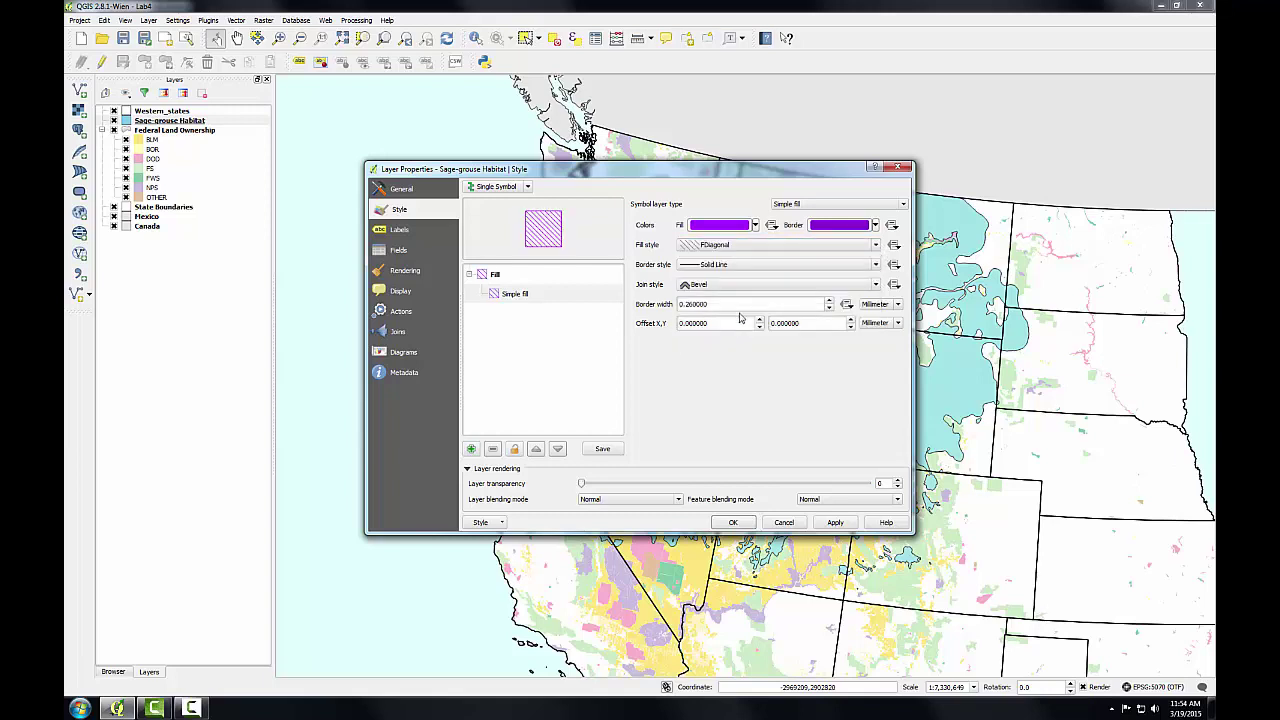
{"action": "left_click", "coordinate": [830, 301]}
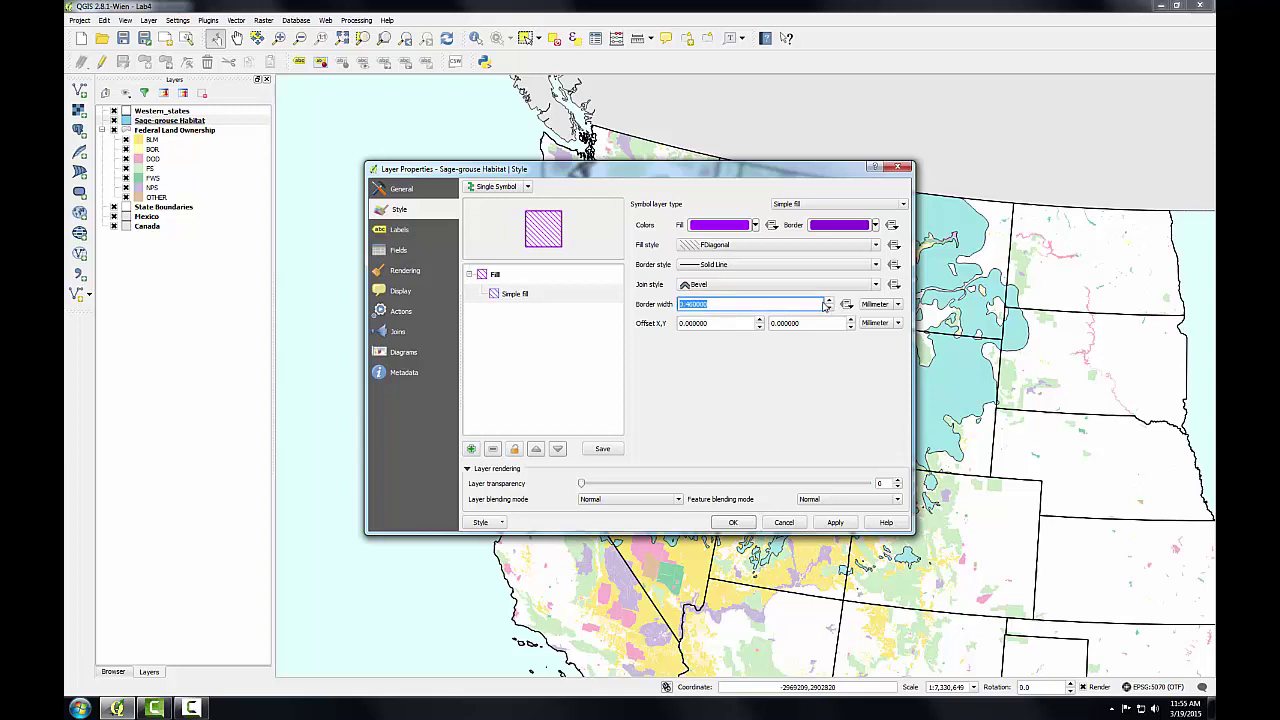
{"action": "left_click", "coordinate": [733, 522]}
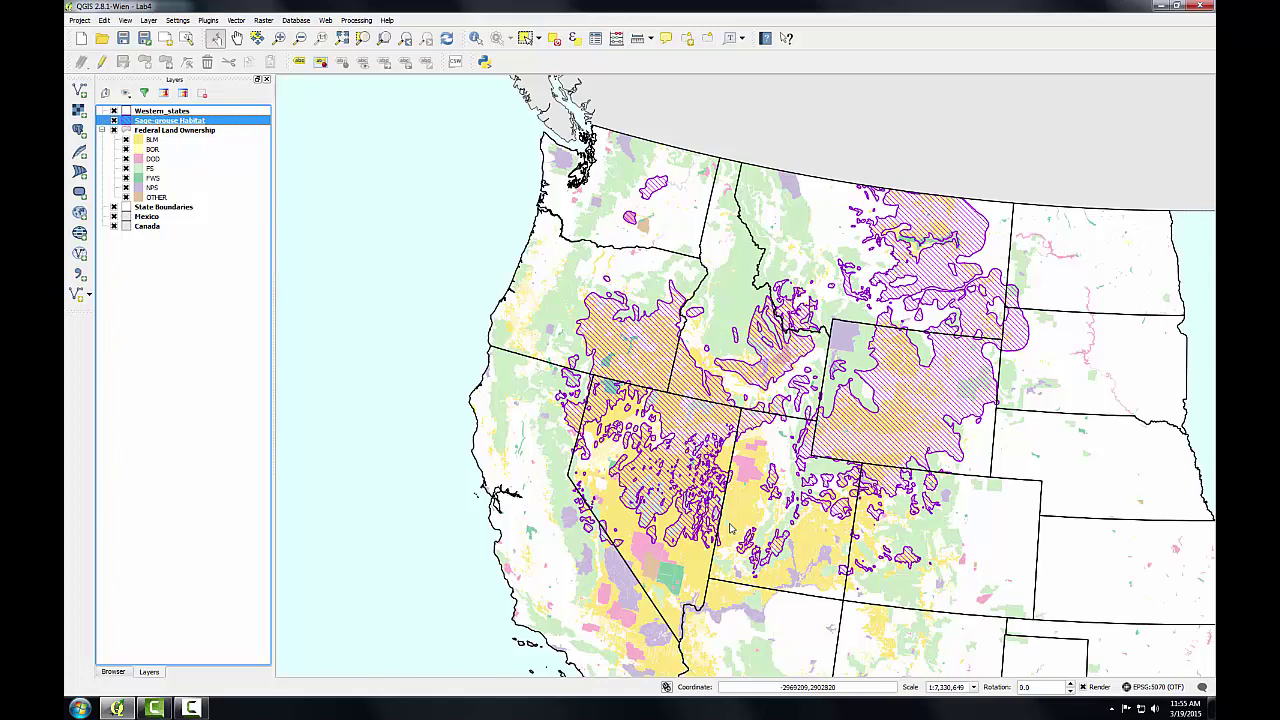
- Save the finished map project as Lab4.qgs from the toolbar
{"action": "left_click", "coordinate": [125, 39]}
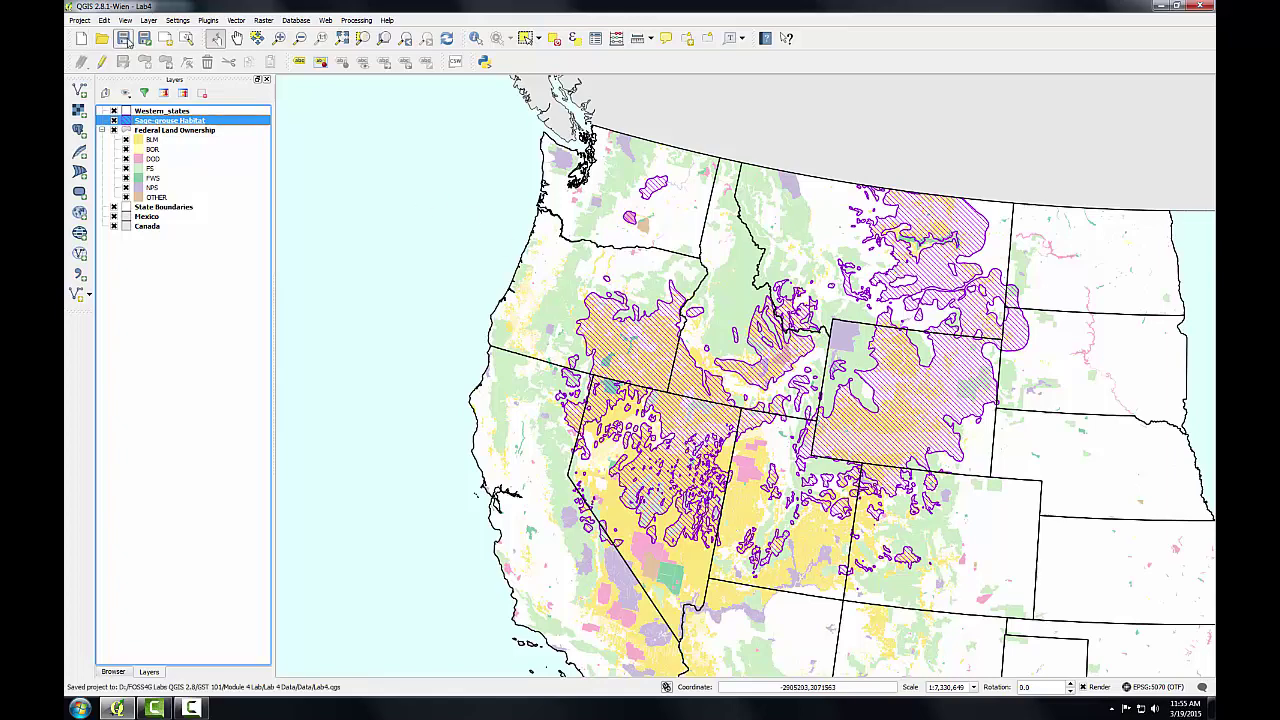